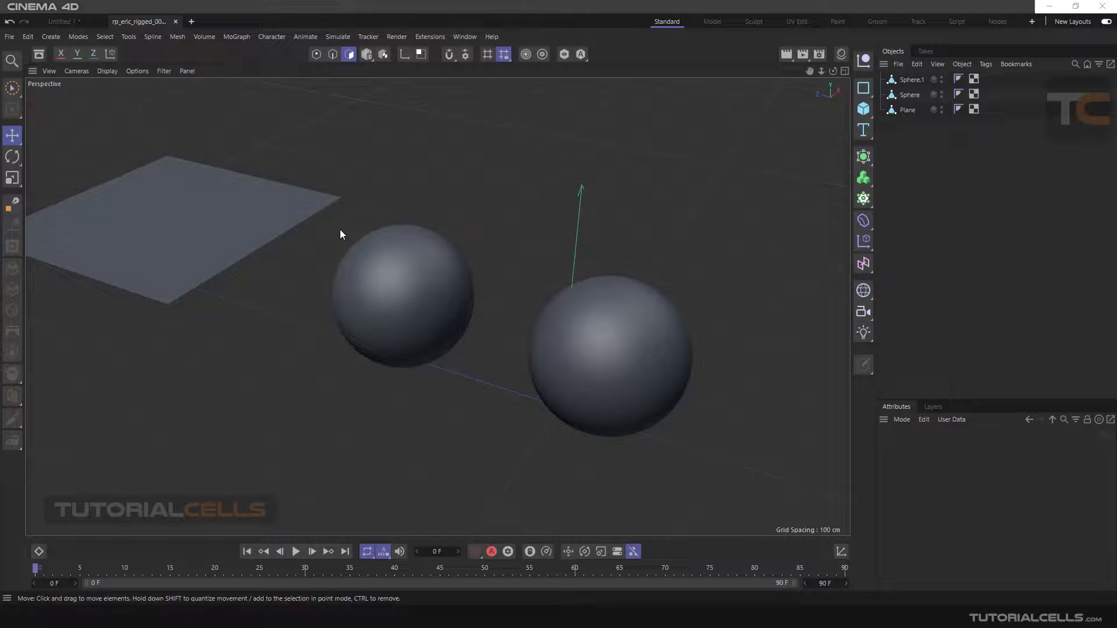
Step: Review the selection commands and switch from Polygon mode to Model mode
alt+middle_drag(338, 223, 357, 222)
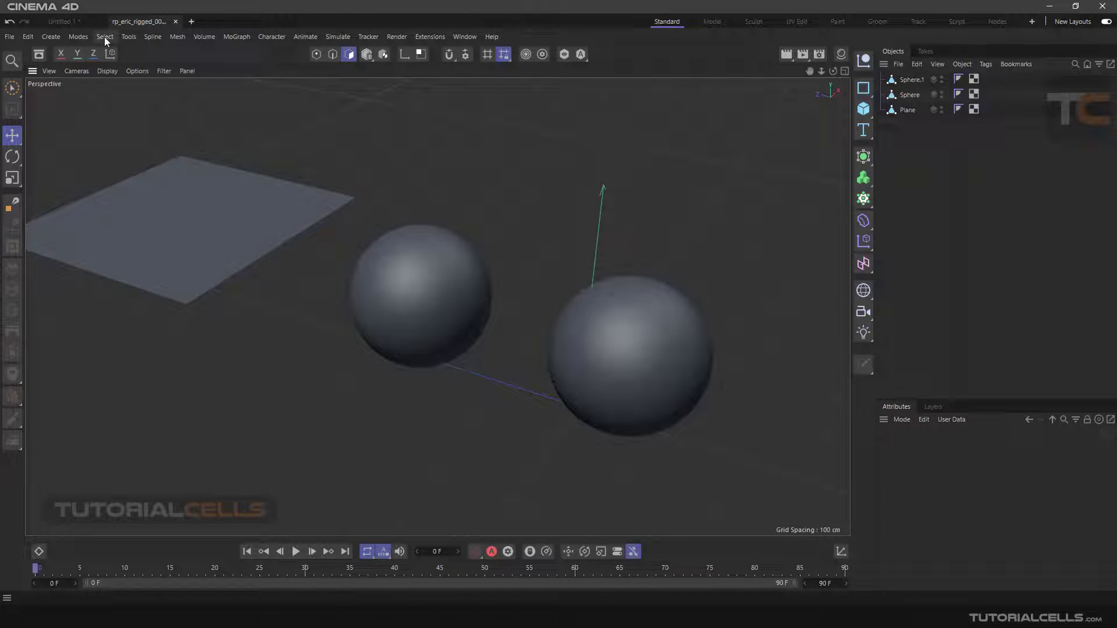
click(105, 37)
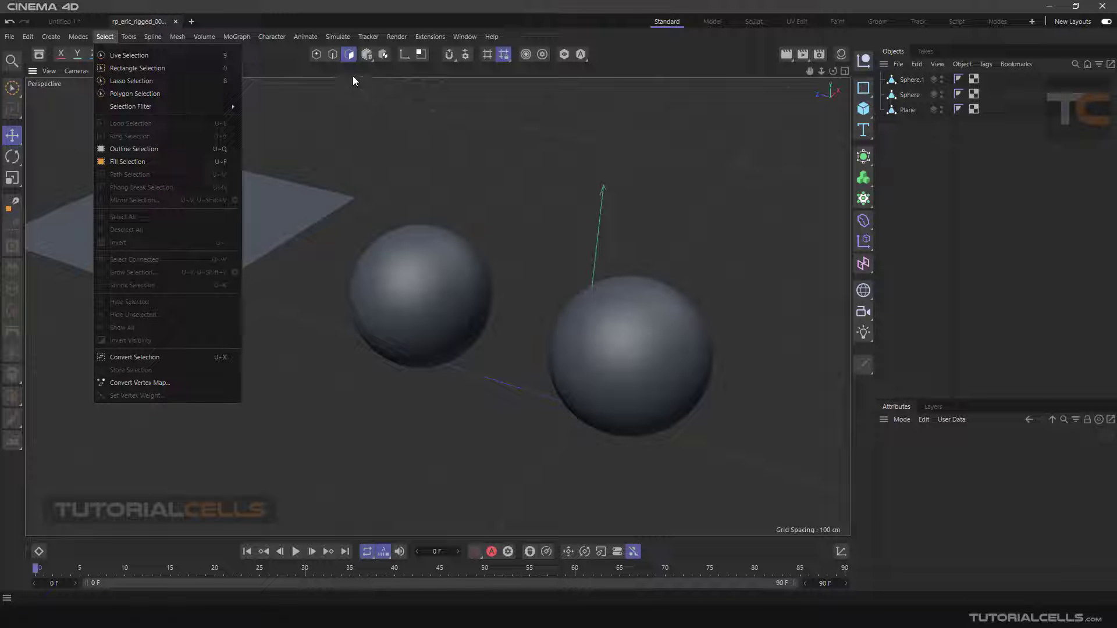
click(337, 56)
click(331, 57)
click(318, 58)
click(348, 55)
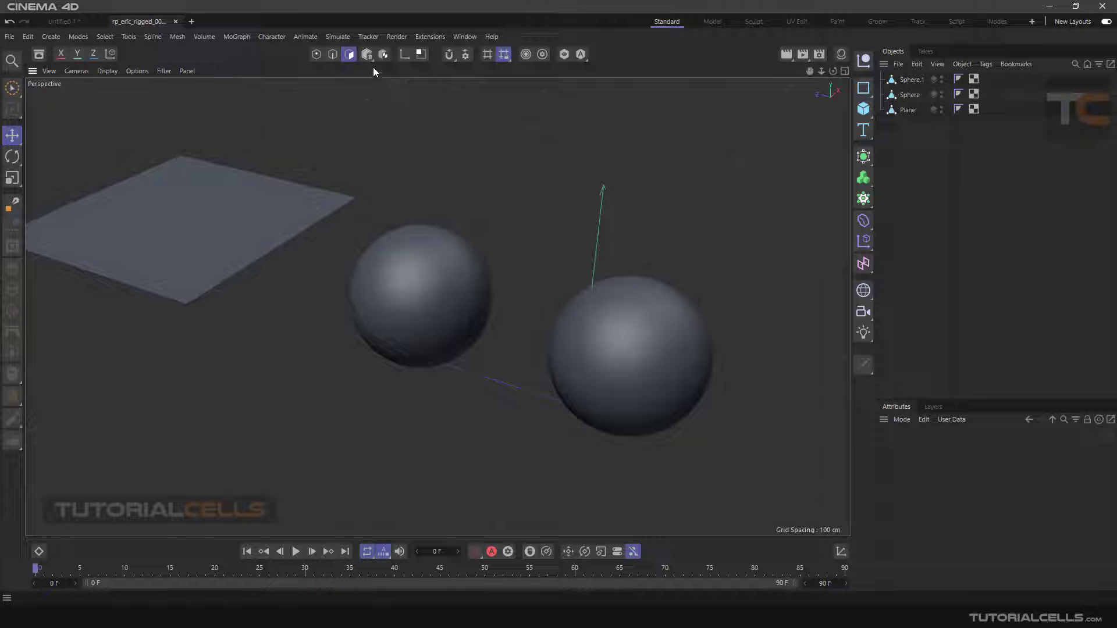
drag(372, 59, 403, 71)
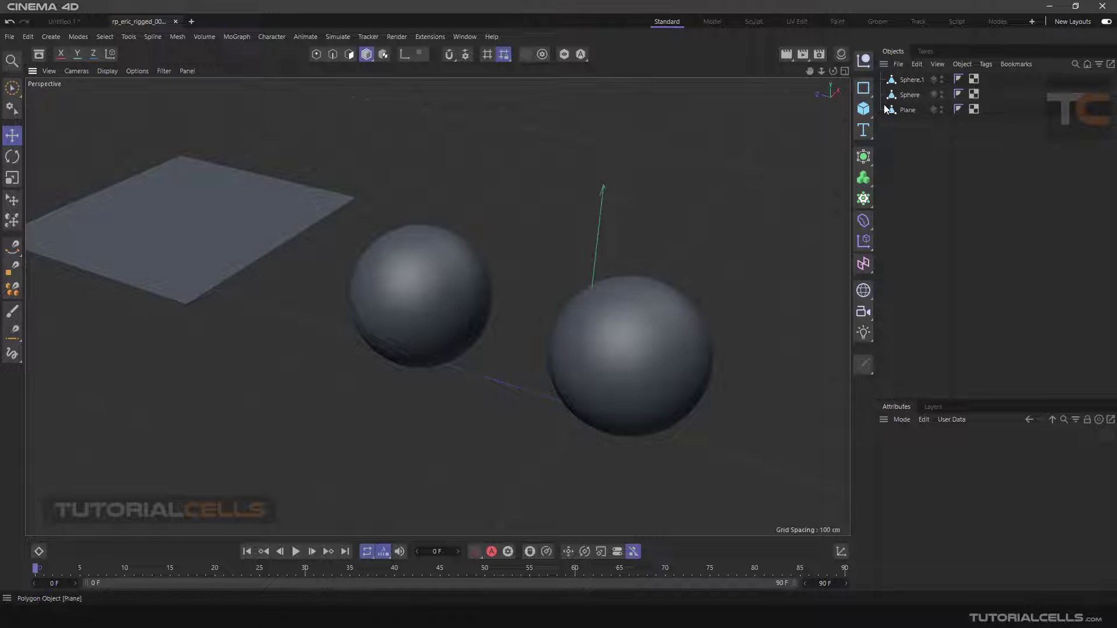
Step: Select the Sphere object next to the plane and clear the selection
click(907, 96)
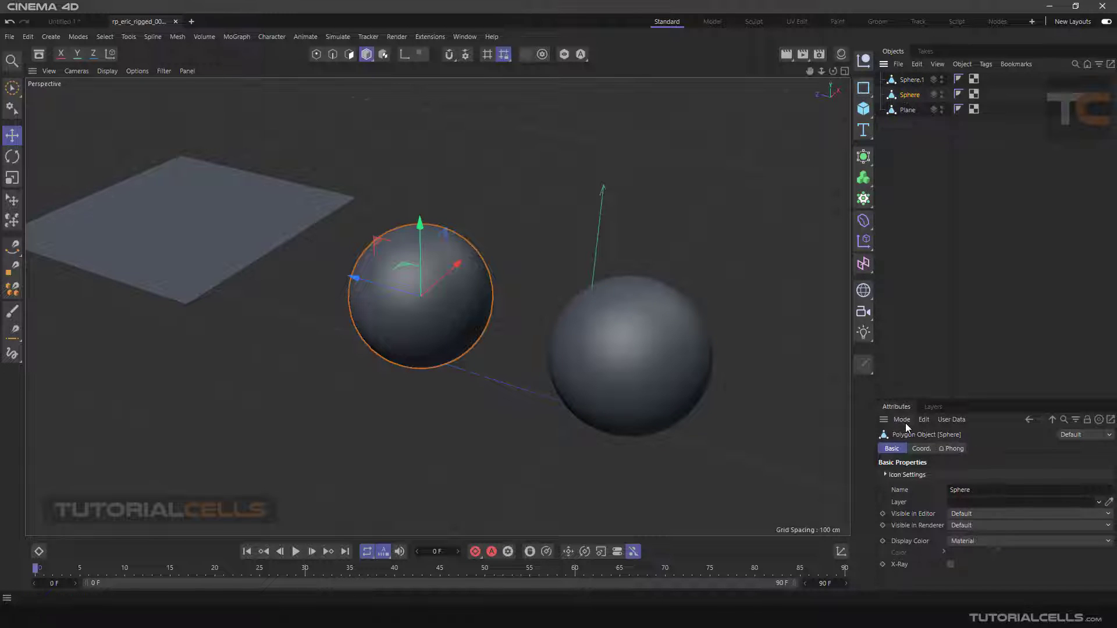
scroll(546, 331, up, 3)
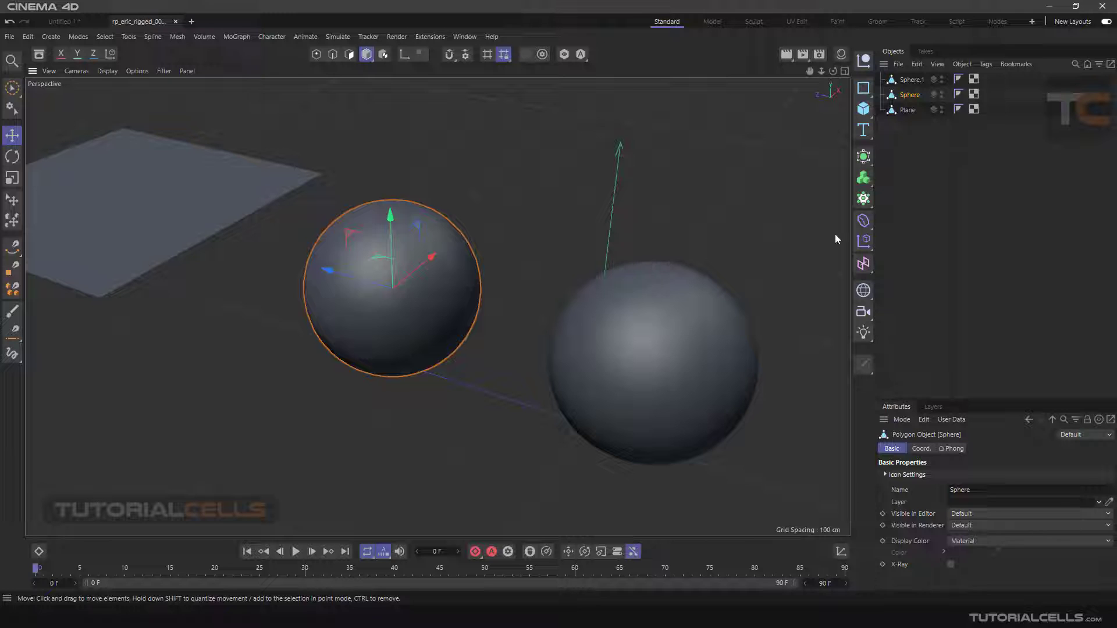
click(907, 121)
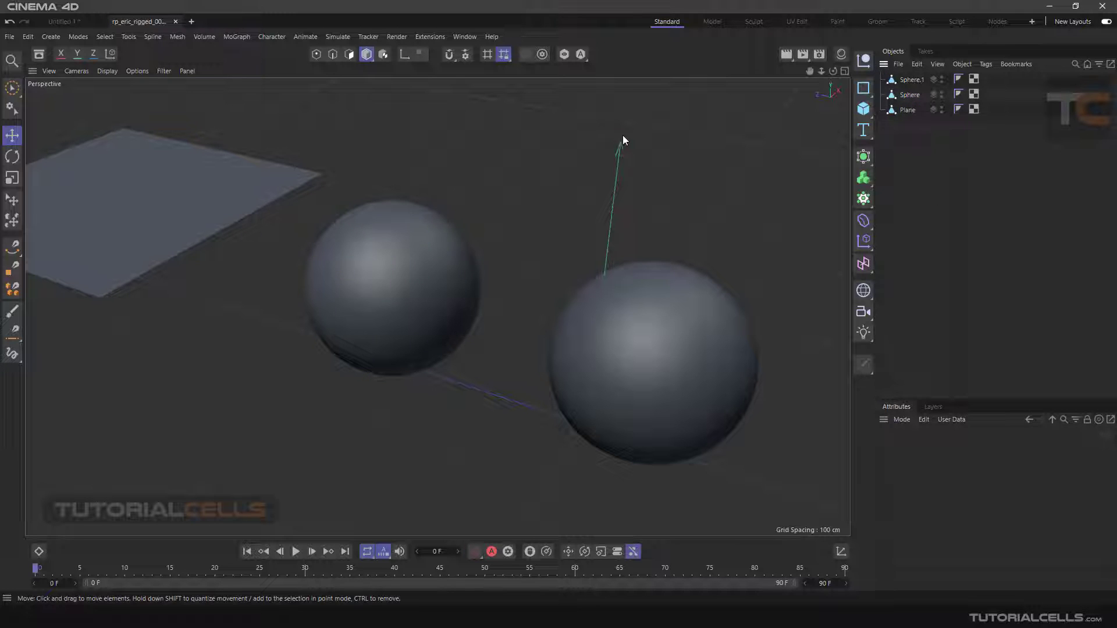
Step: Add a Sphere primitive to the scene and delete it again
click(858, 110)
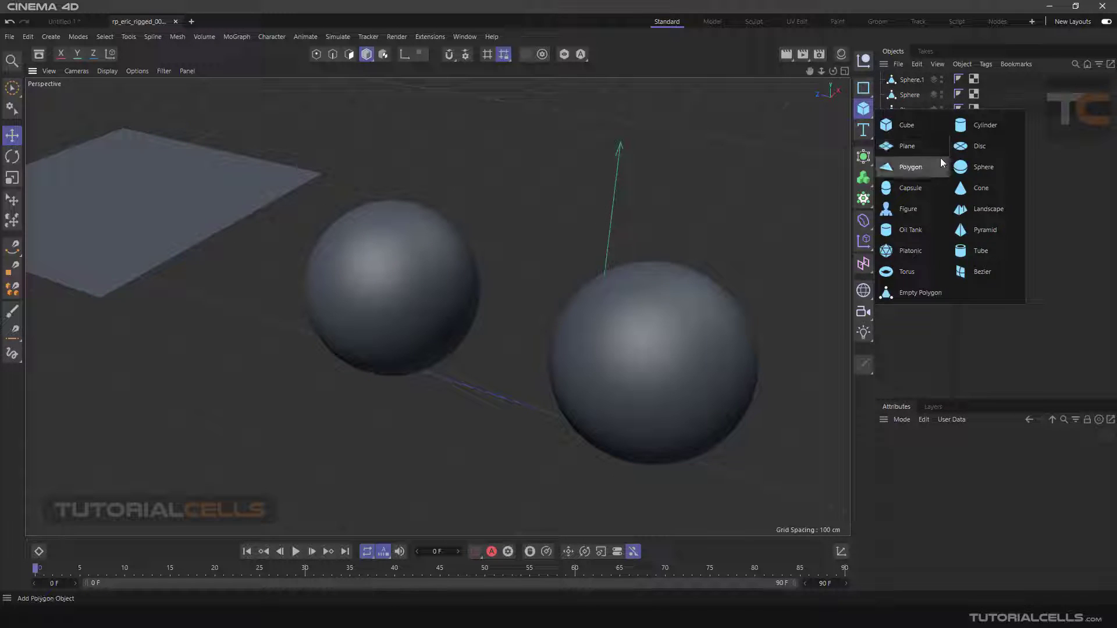
click(958, 166)
click(961, 504)
click(961, 504)
key(Delete)
alt+right_drag(723, 209, 581, 199)
alt+middle_drag(624, 189, 652, 187)
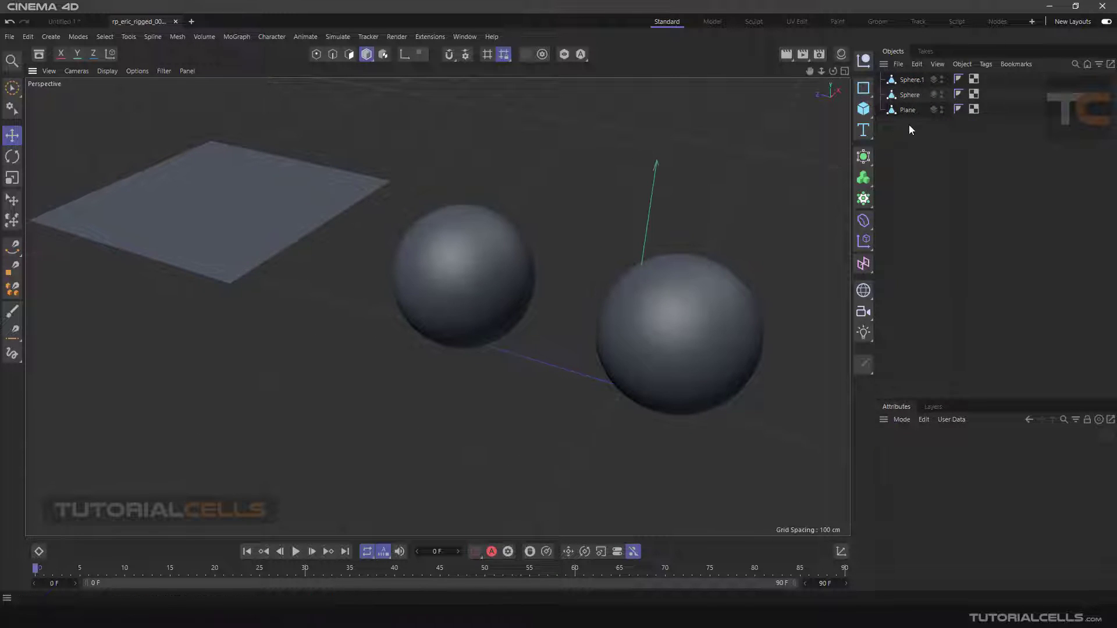
Step: Select Sphere.1, Sphere and Plane together and review the selection tools and object type filter offered in Model mode
drag(909, 125, 893, 75)
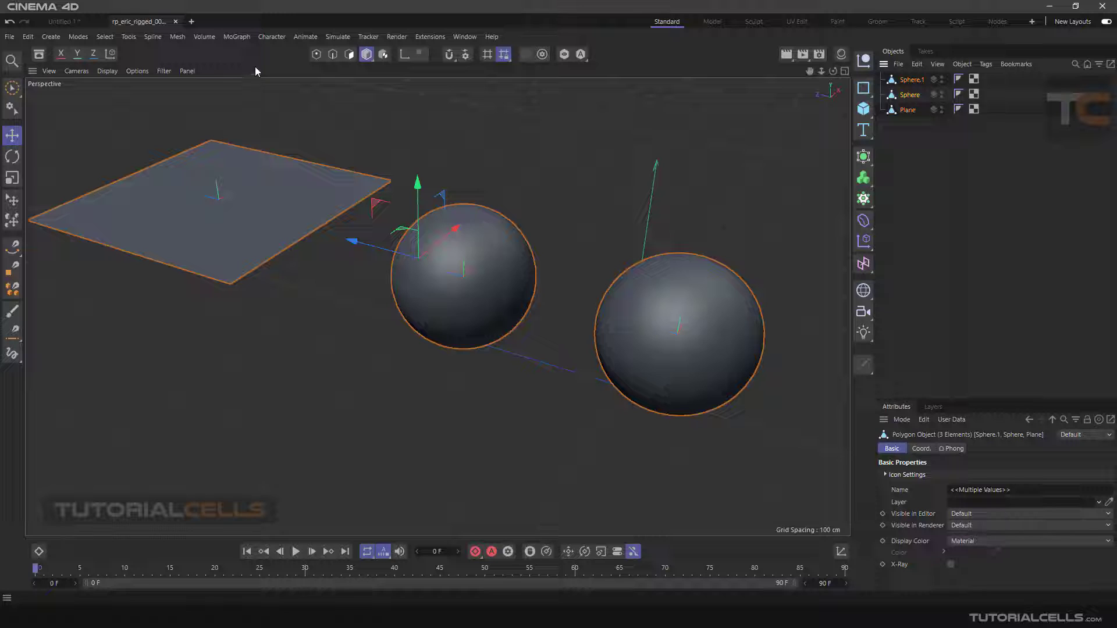
click(12, 87)
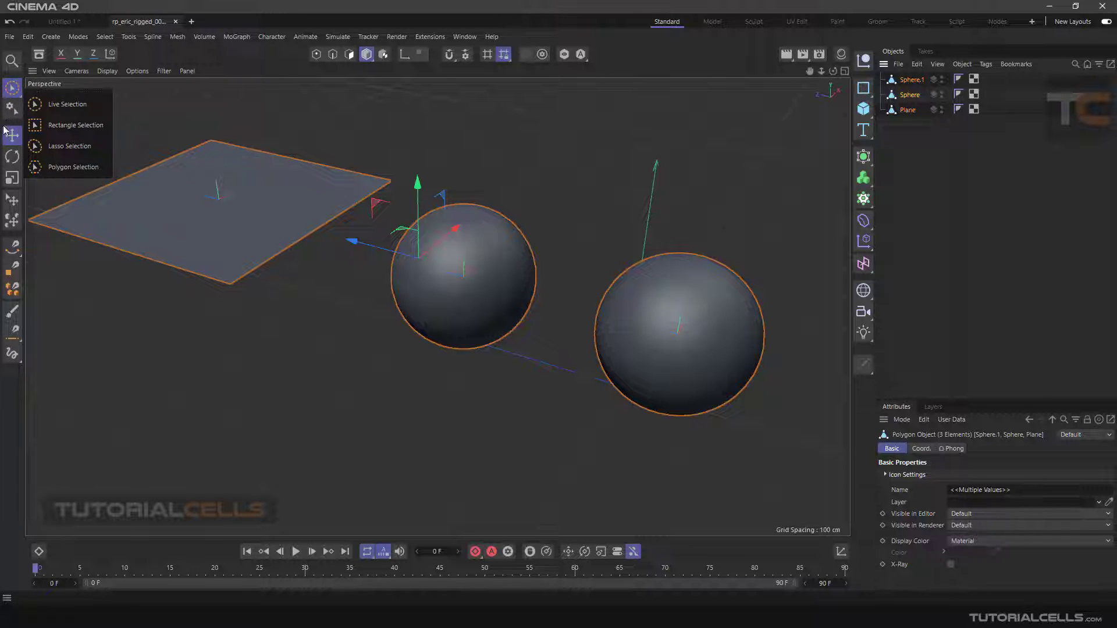
click(12, 112)
click(13, 112)
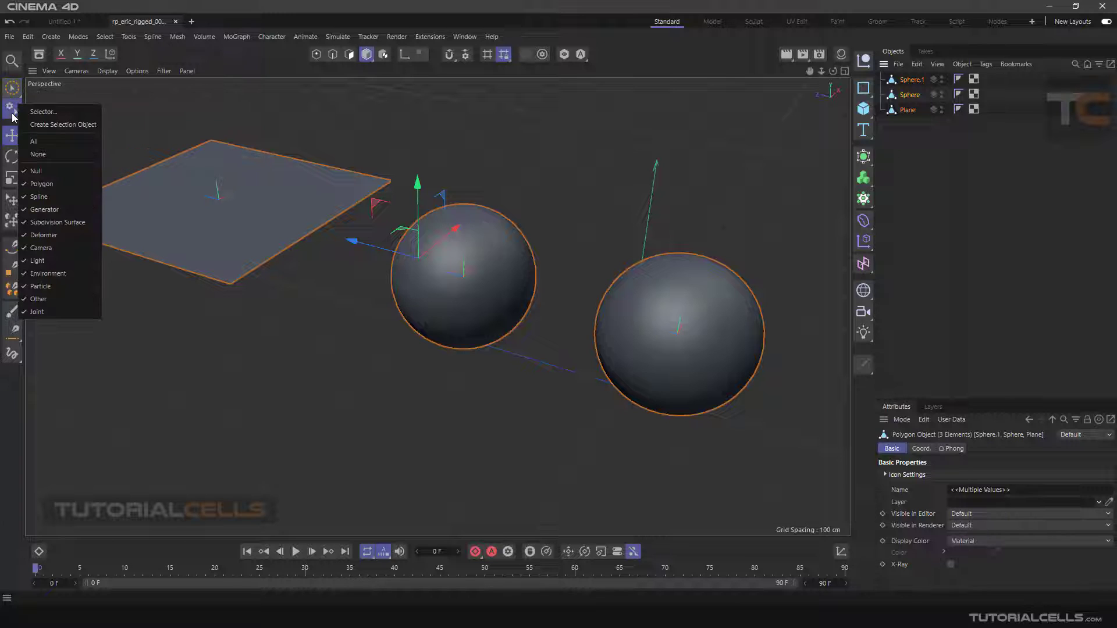
click(132, 335)
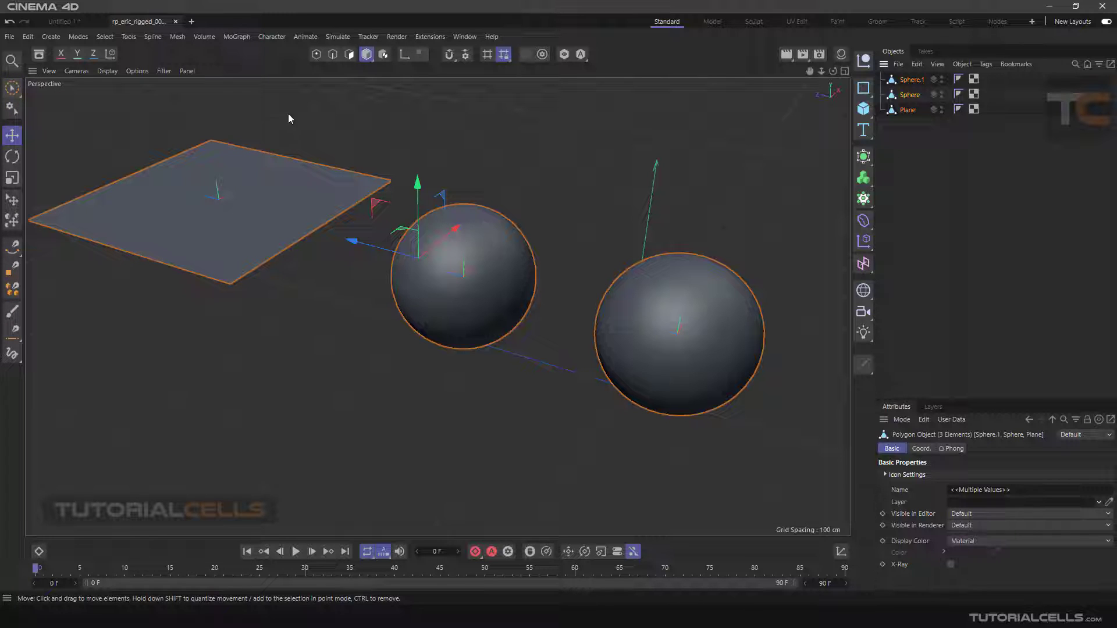
Step: Switch the three selected objects to Polygon mode and review the component selection commands such as Loop, Ring and Fill Selection
click(349, 56)
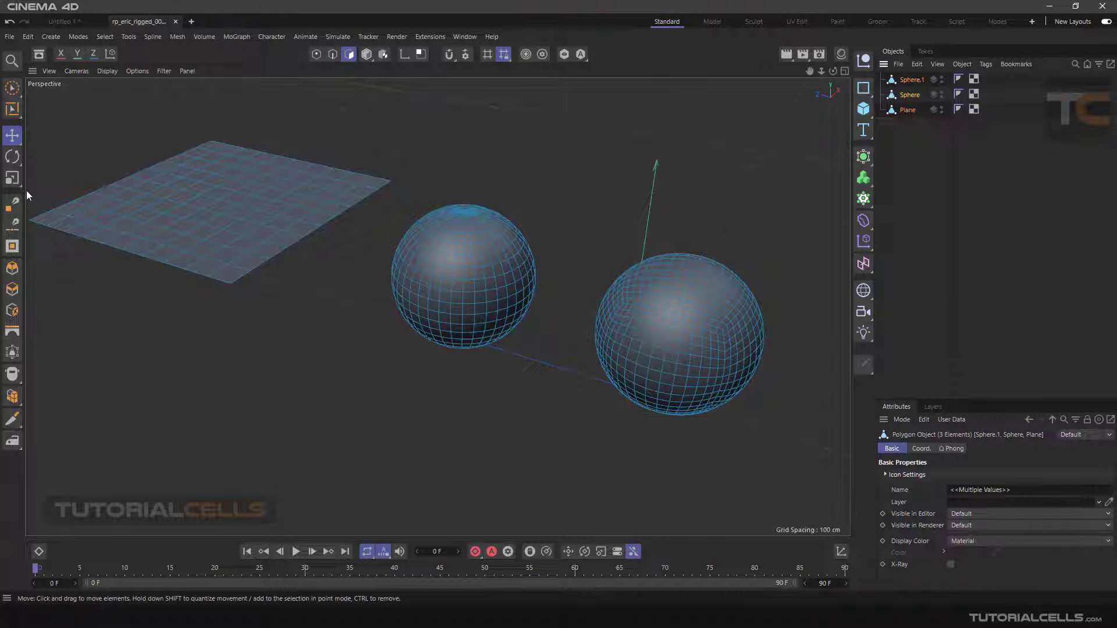
click(15, 114)
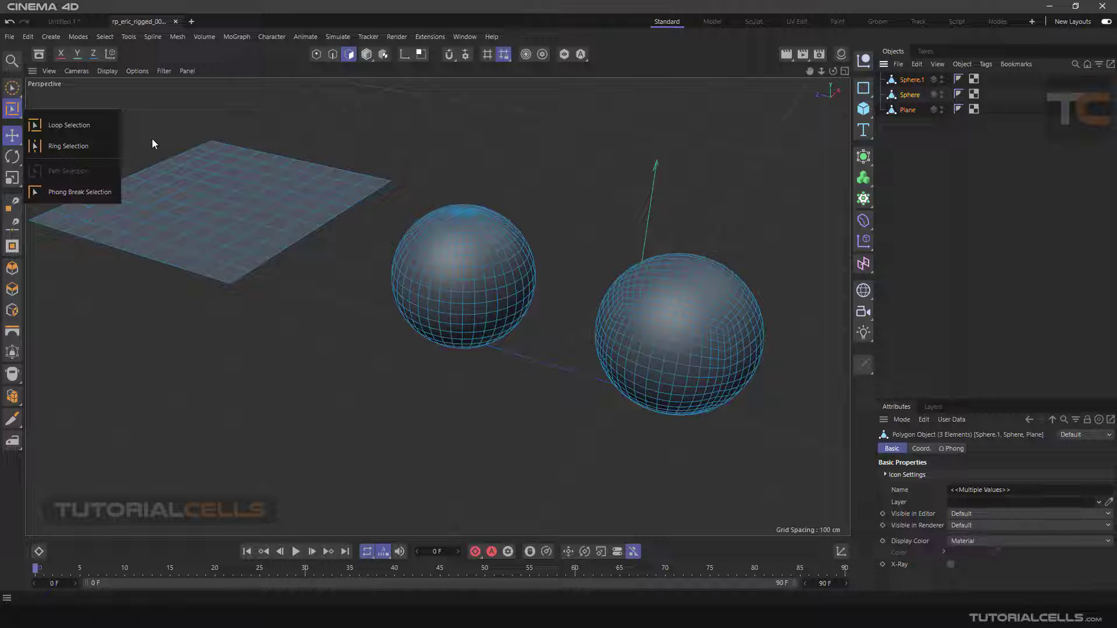
click(367, 54)
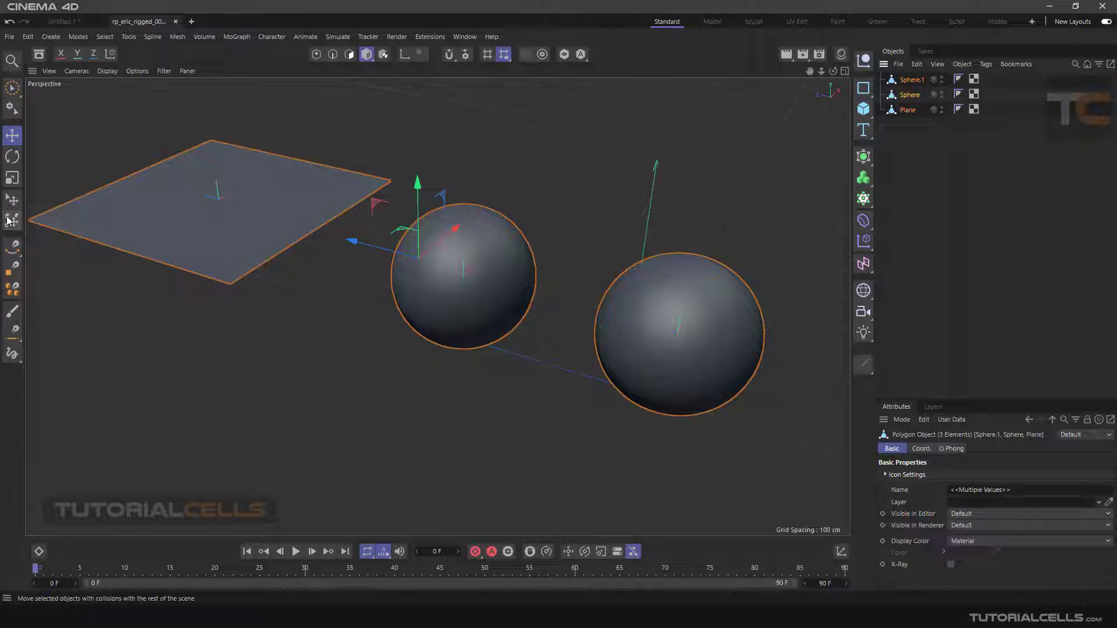
click(350, 55)
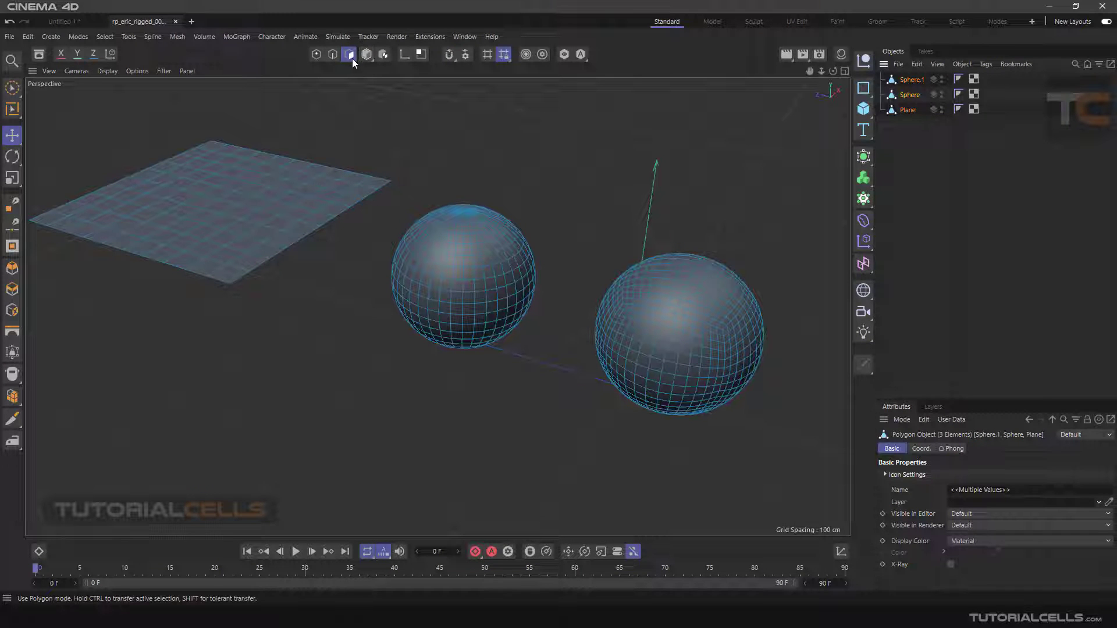
click(9, 110)
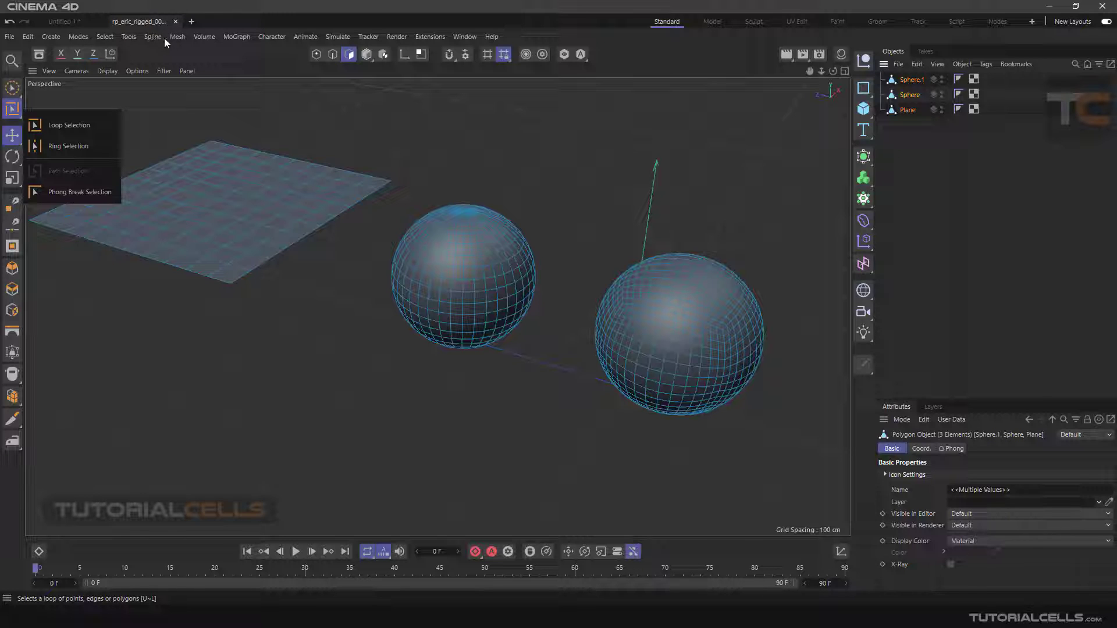
click(105, 37)
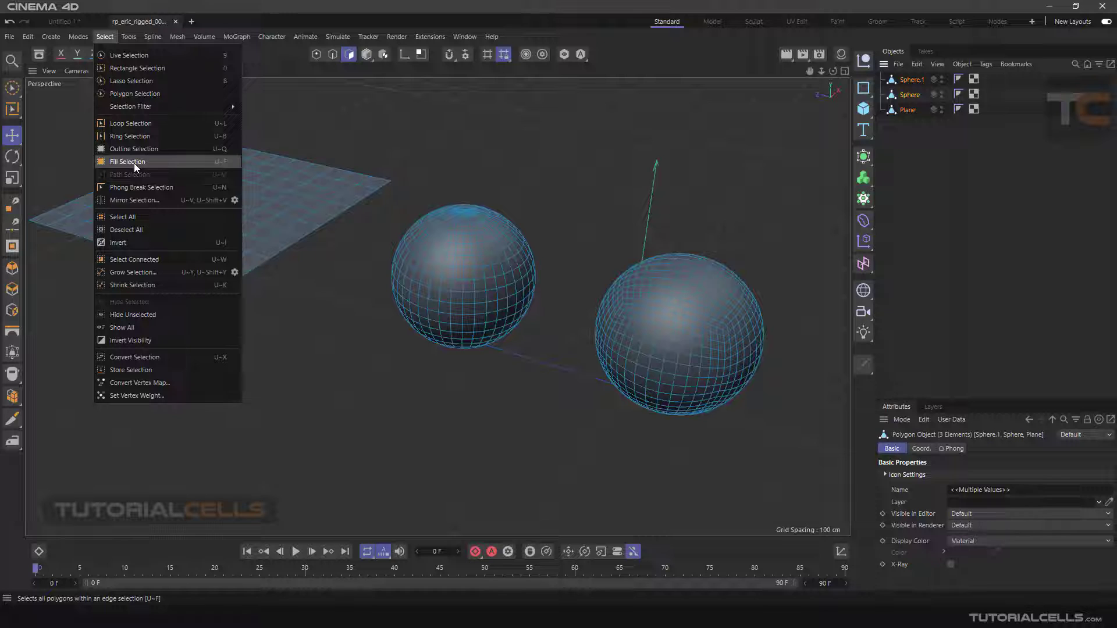
click(464, 157)
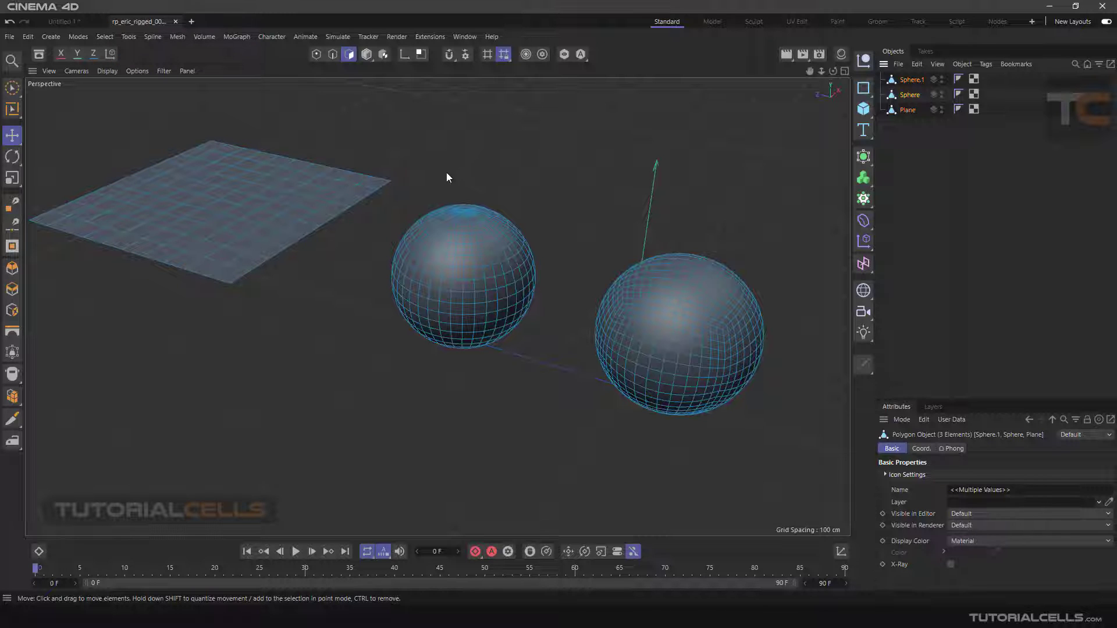
Step: Select all polygons of the sphere nearest the plane and clear the selection
scroll(422, 258, up, 2)
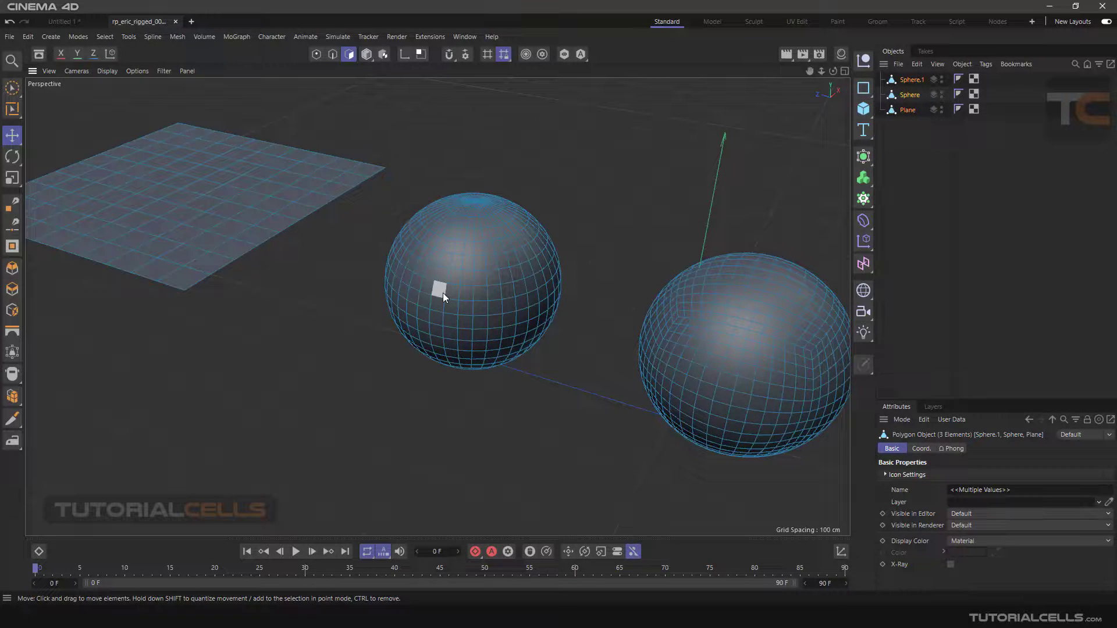
click(443, 293)
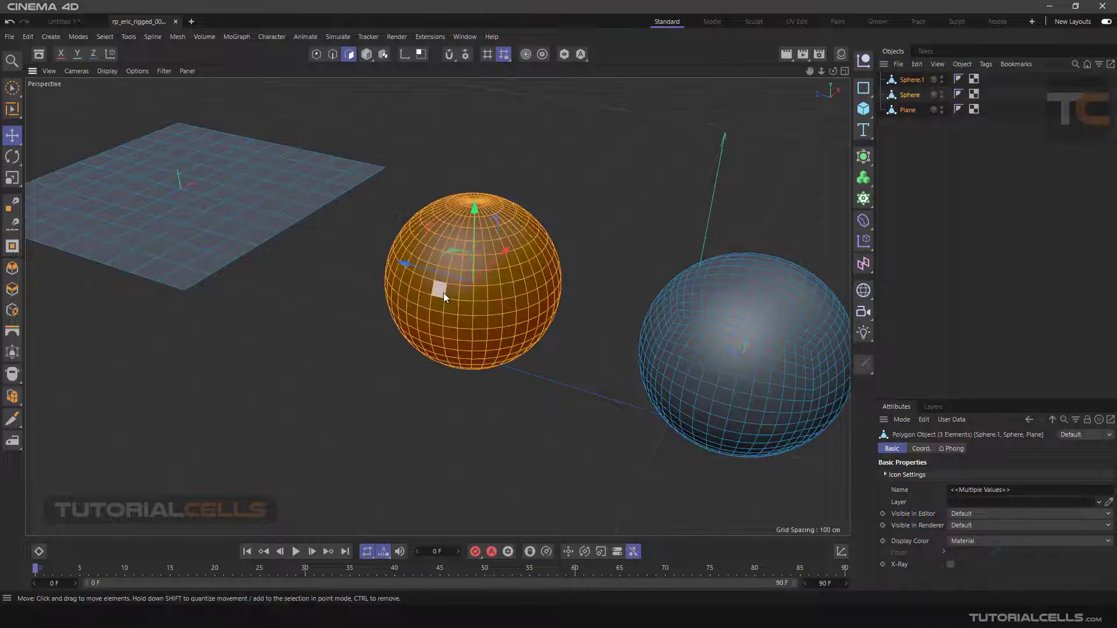
click(369, 250)
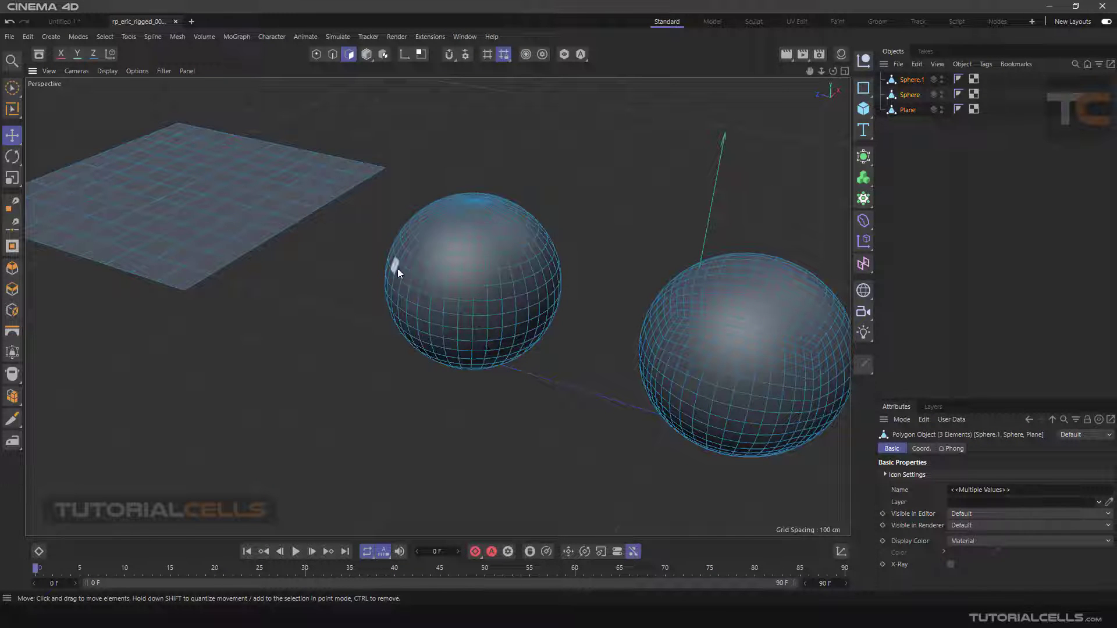
Step: Select three separate polygons on the plane, starting with the corner one, and clear the selection
alt+middle_drag(389, 256, 421, 254)
scroll(412, 187, up, 1)
alt+middle_drag(416, 187, 552, 232)
click(526, 217)
shift+click(421, 229)
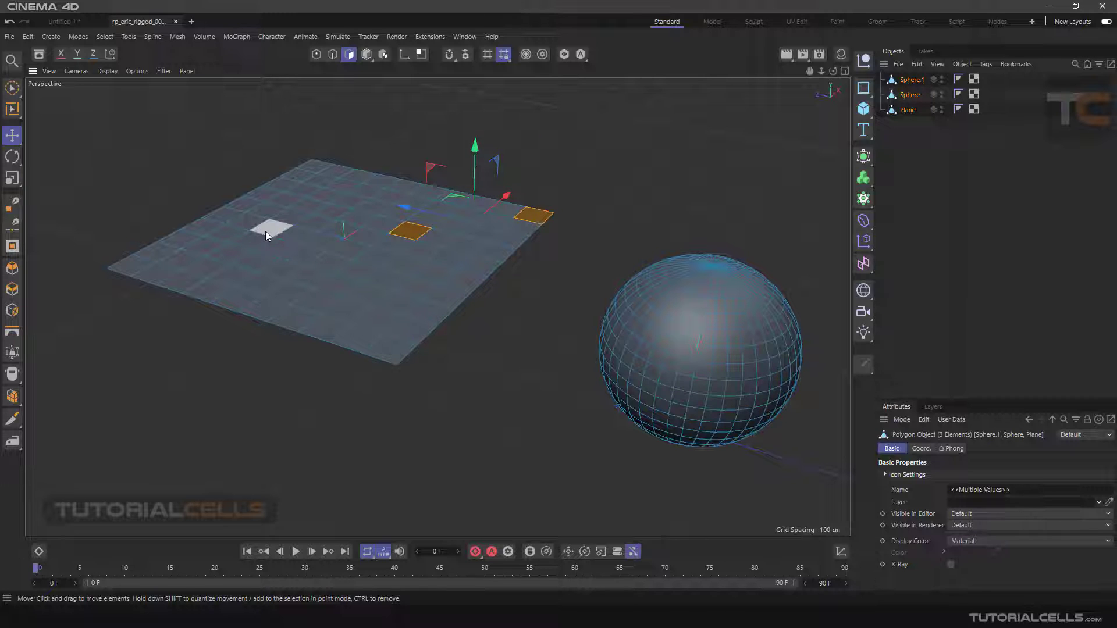
shift+click(262, 234)
click(530, 143)
Step: Paint a selection along the plane's edge with Live Selection, reduce the tool size to 1 and deselect the polygons
click(13, 87)
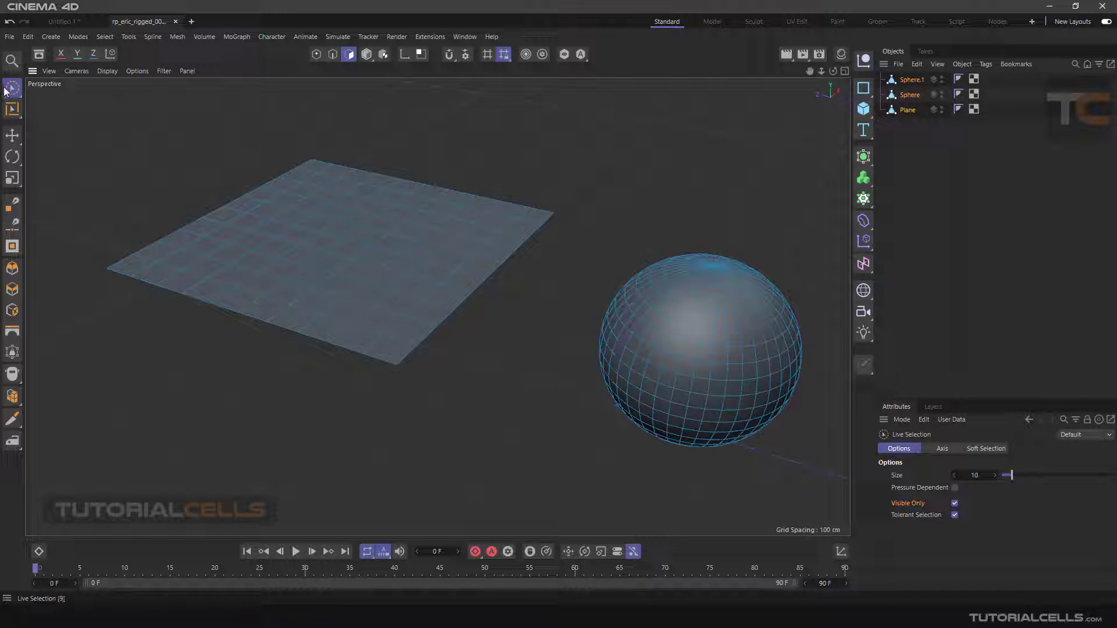
drag(550, 214, 401, 361)
middle_drag(561, 326, 481, 287)
click(519, 320)
Step: Activate the Loop Selection tool and enlarge the area that shows its options
alt+middle_drag(583, 321, 461, 239)
scroll(549, 286, up, 3)
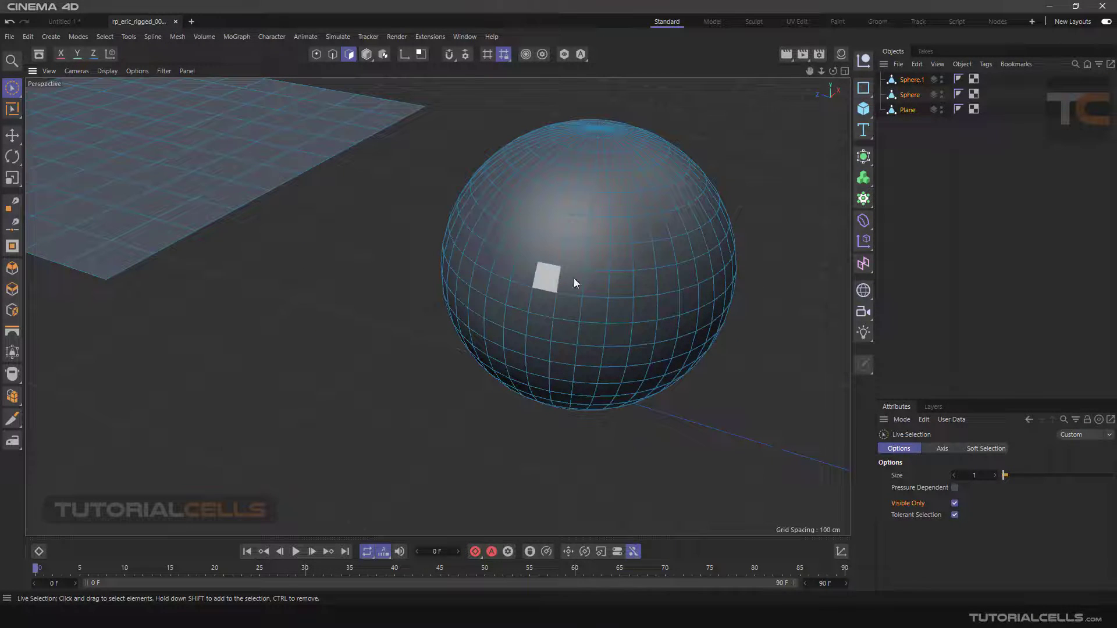
alt+drag(483, 303, 125, 182)
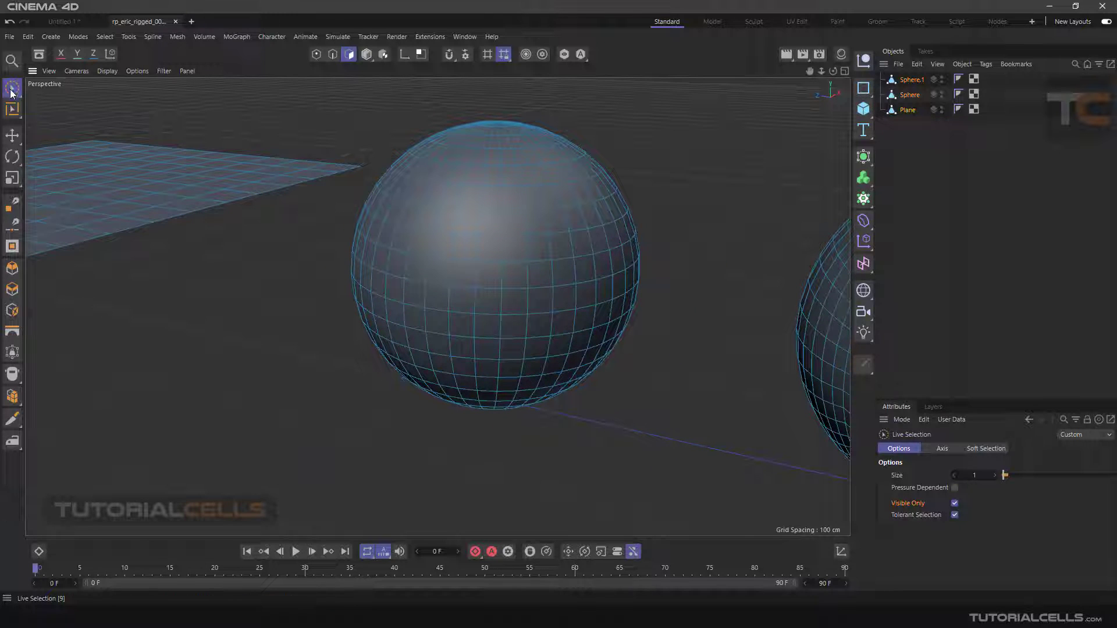
click(13, 109)
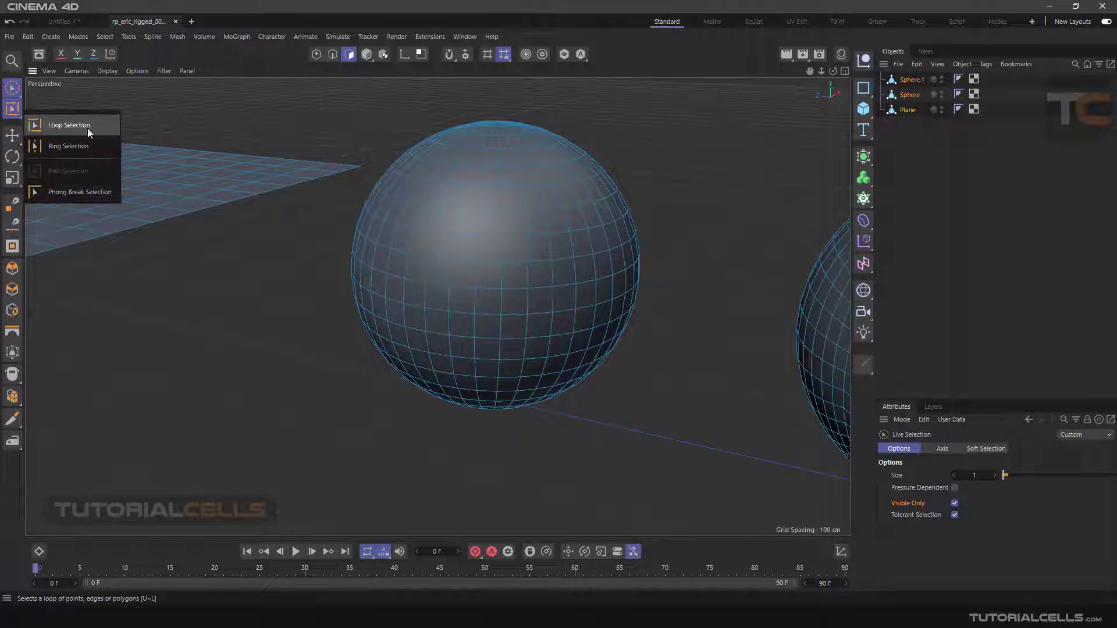
click(105, 38)
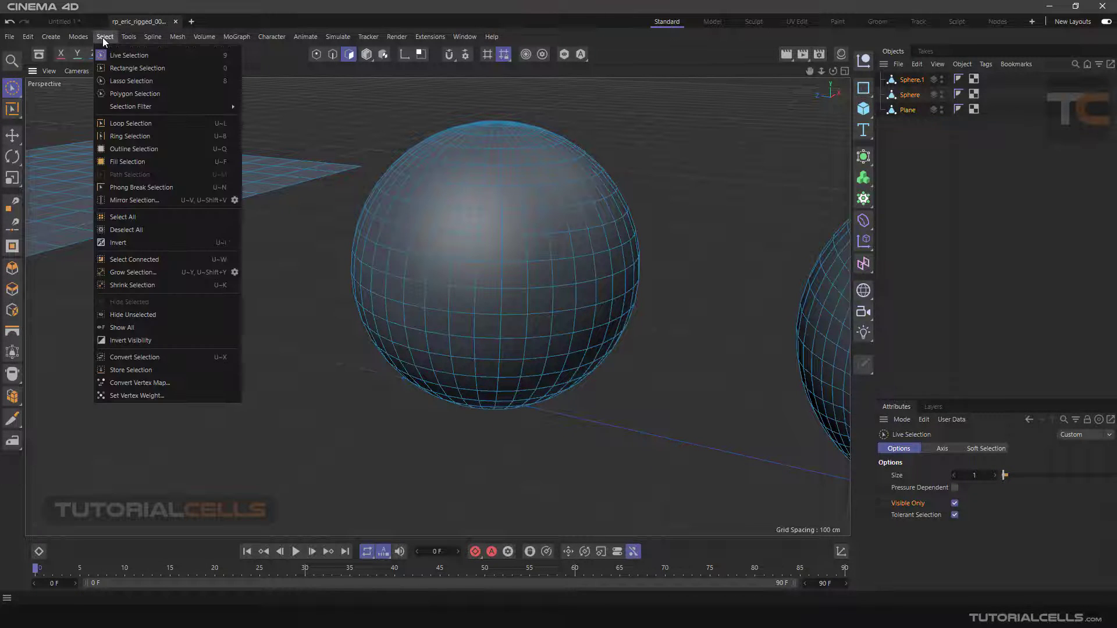
click(124, 121)
drag(891, 398, 891, 264)
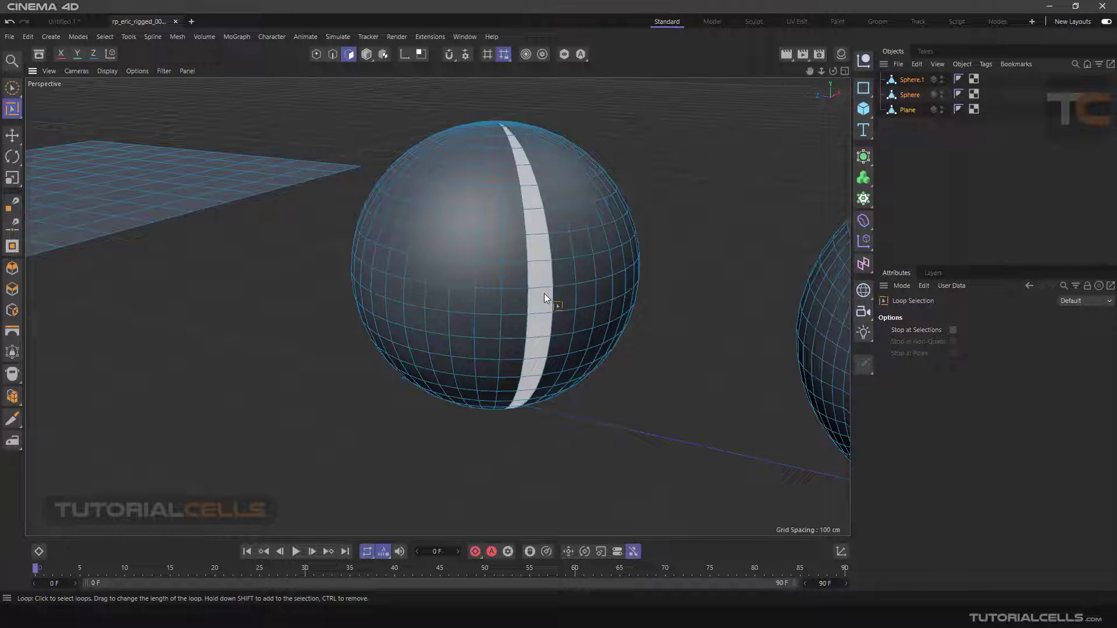
Step: Select two separate horizontal polygon loops around the sphere nearest the plane and clear the selection
scroll(493, 277, up, 3)
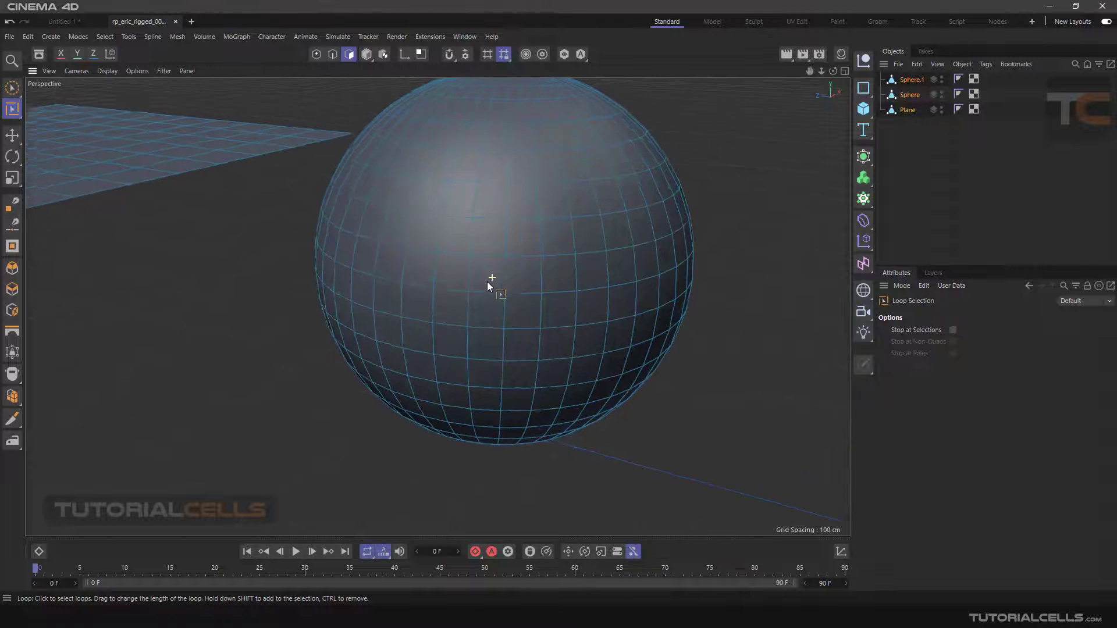
click(531, 239)
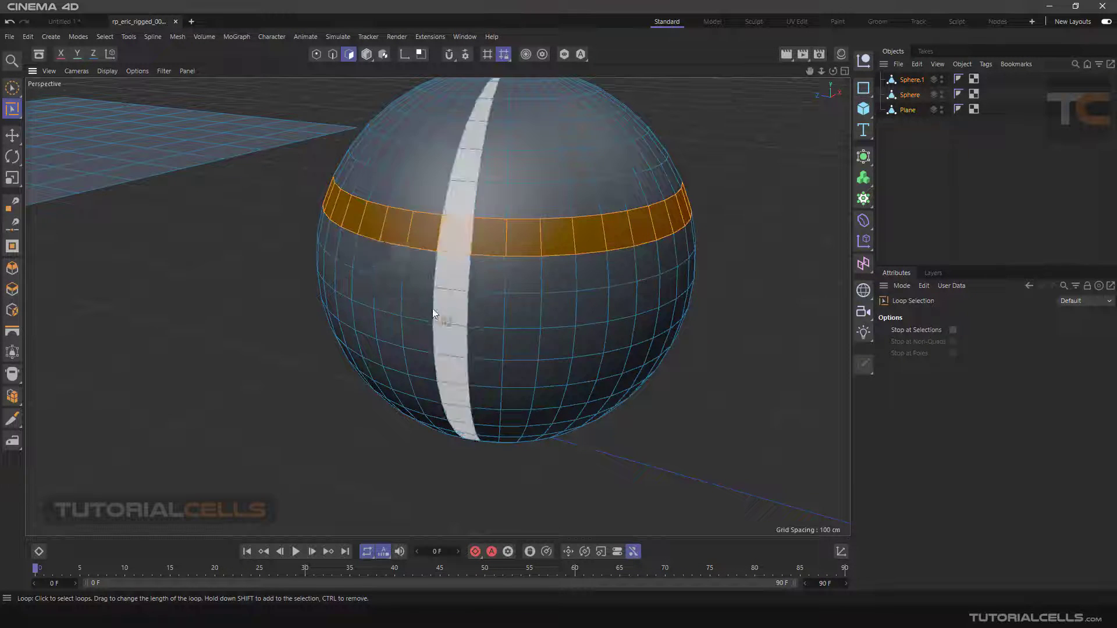
shift+click(456, 346)
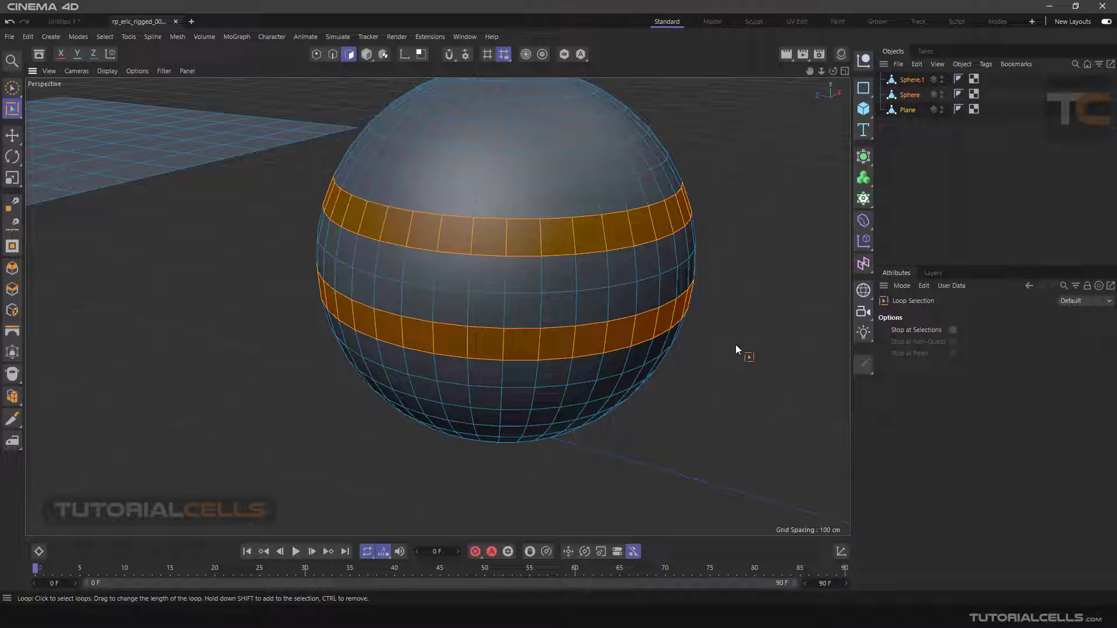
click(741, 333)
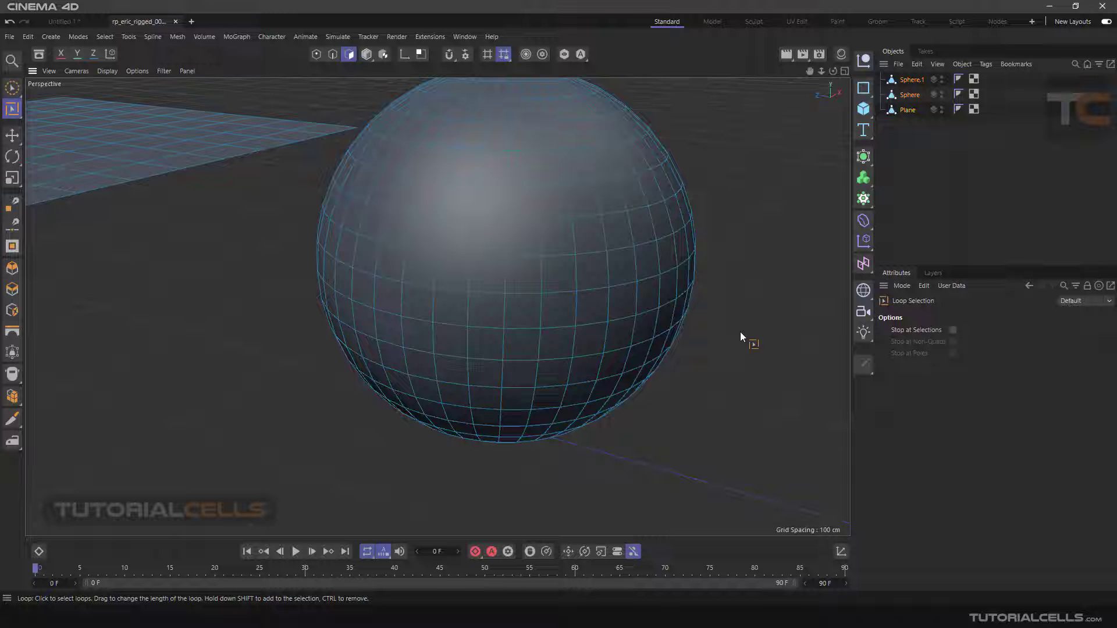
alt+middle_drag(713, 331, 693, 358)
scroll(692, 357, down, 1)
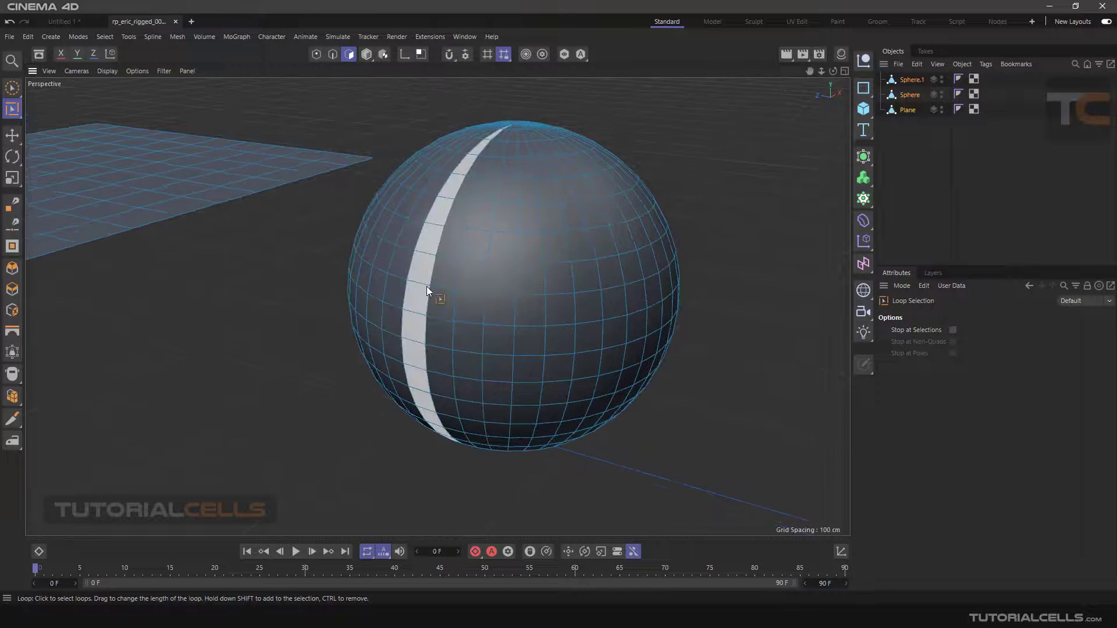
Step: Loop-select a vertical polygon strip running from pole to pole on the sphere nearest the plane, and clear the selection
scroll(470, 276, up, 1)
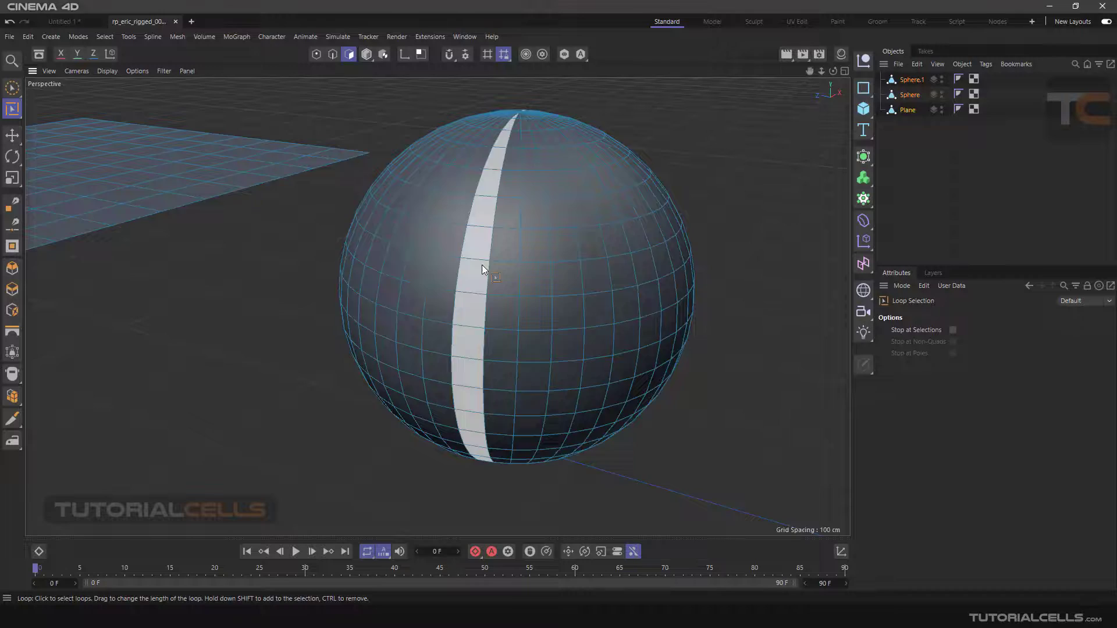
click(482, 264)
scroll(482, 264, down, 3)
mouse_move(580, 229)
alt+mouse_down()
mouse_move(249, 216)
mouse_move(592, 232)
alt+mouse_up()
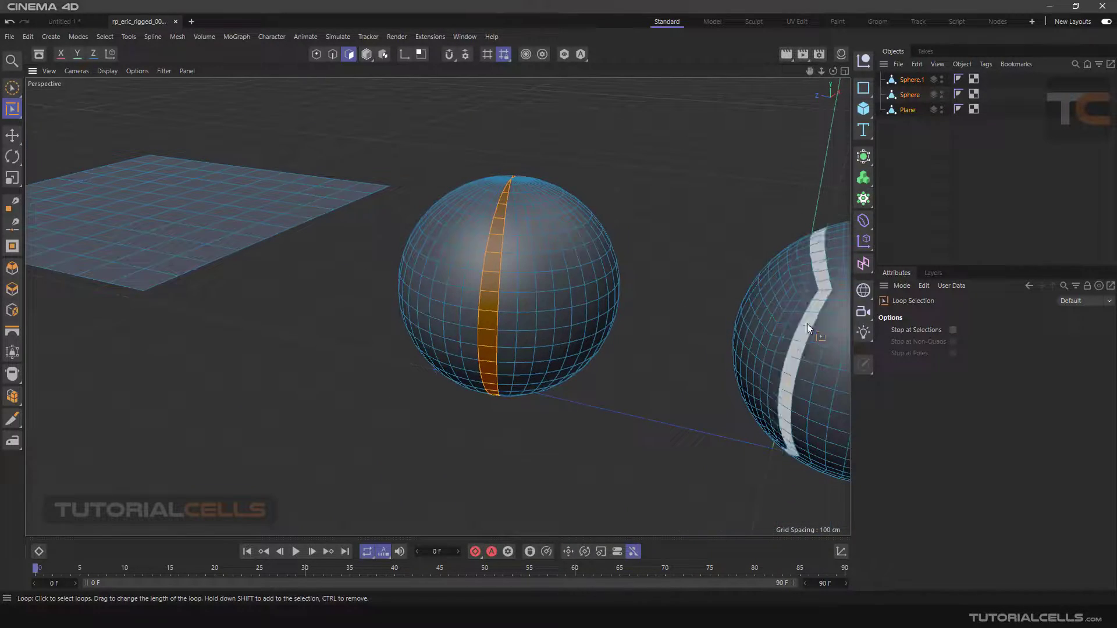
click(572, 409)
Step: Loop-select a polygon strip that bends around the corners of the far sphere's mesh, inspect it and clear the selection
alt+drag(572, 408, 457, 307)
alt+middle_drag(457, 303, 450, 300)
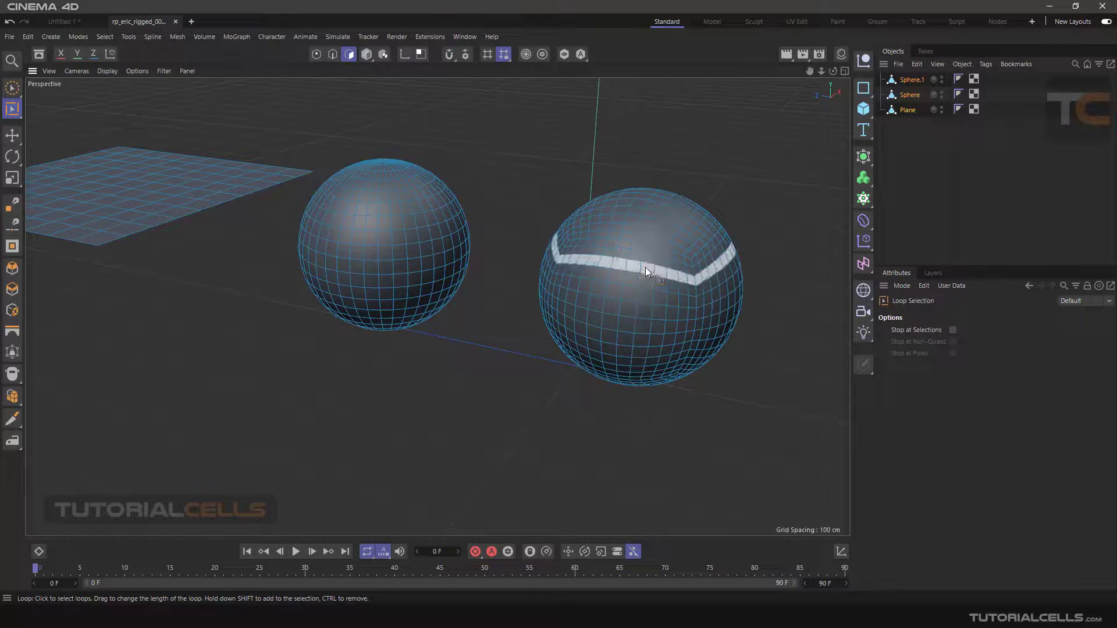
scroll(636, 241, up, 3)
alt+middle_drag(644, 239, 607, 240)
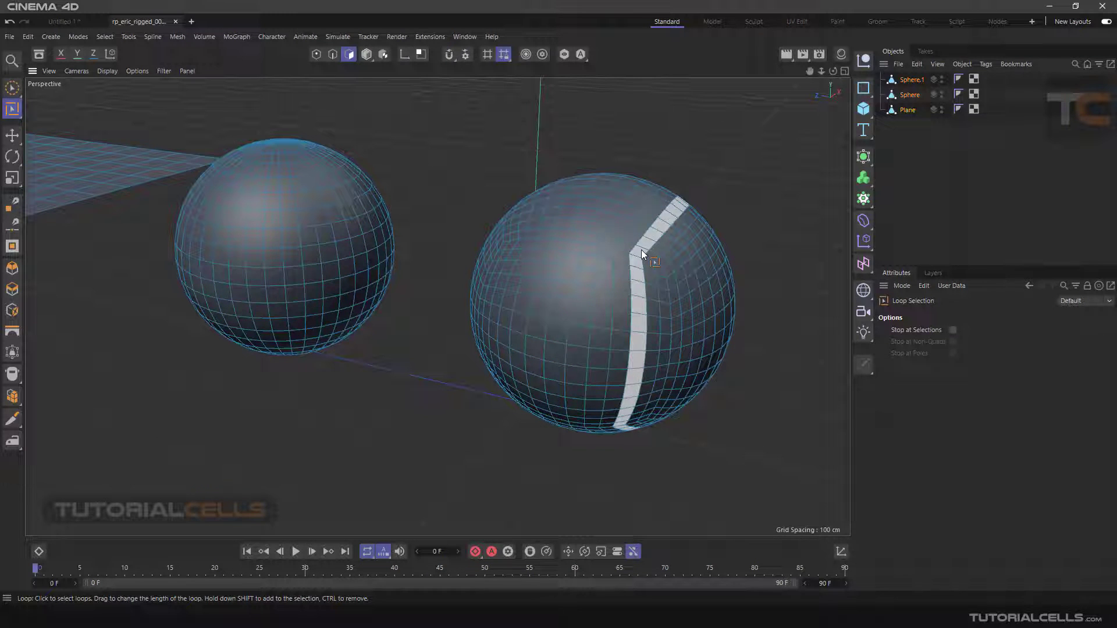
click(644, 239)
alt+drag(706, 337, 600, 231)
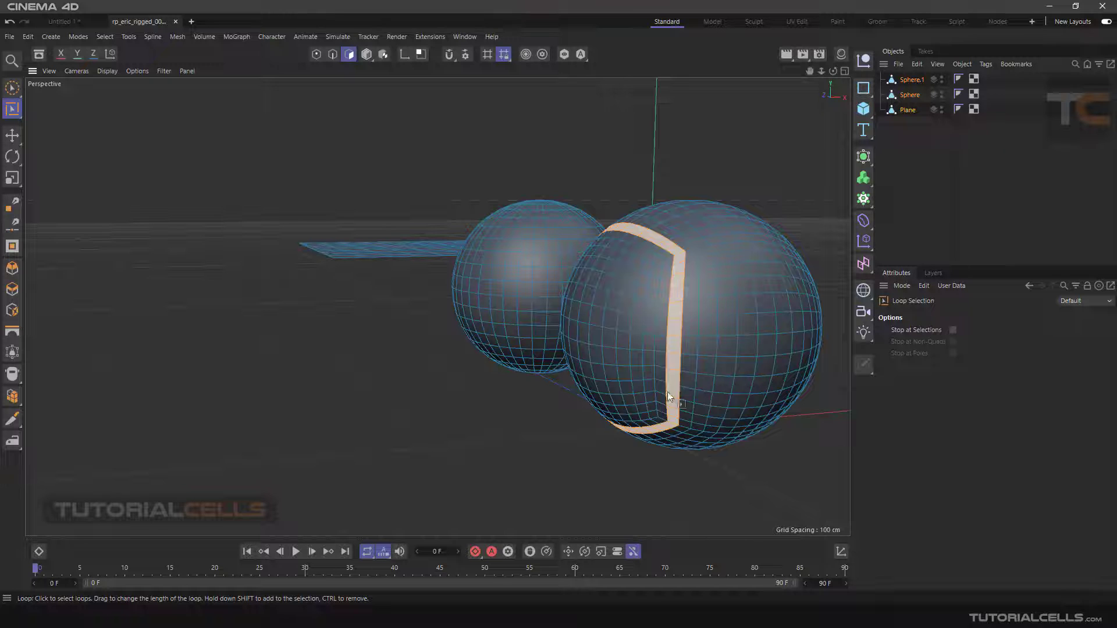
click(498, 409)
Step: Loop-select a full row of polygons across the plane and clear the selection
alt+drag(454, 400, 451, 288)
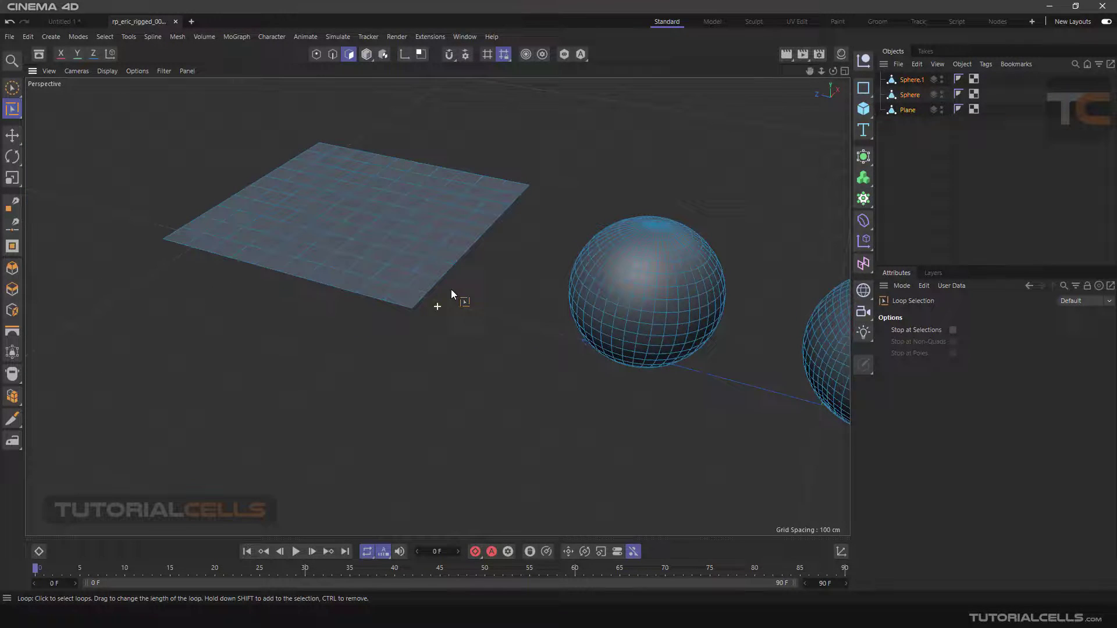
click(423, 225)
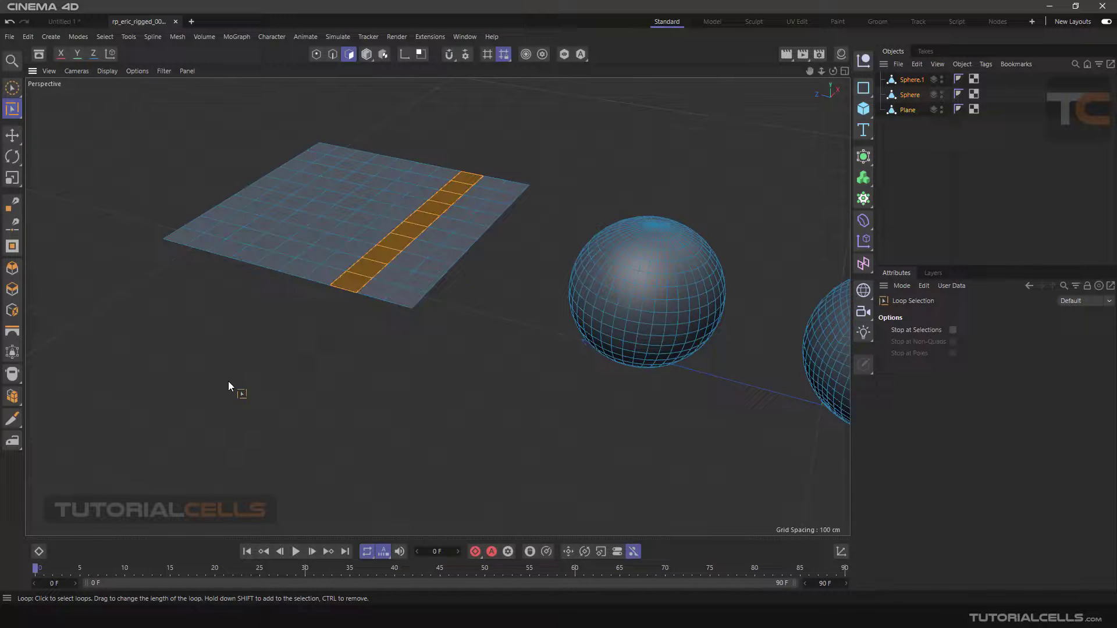
click(473, 343)
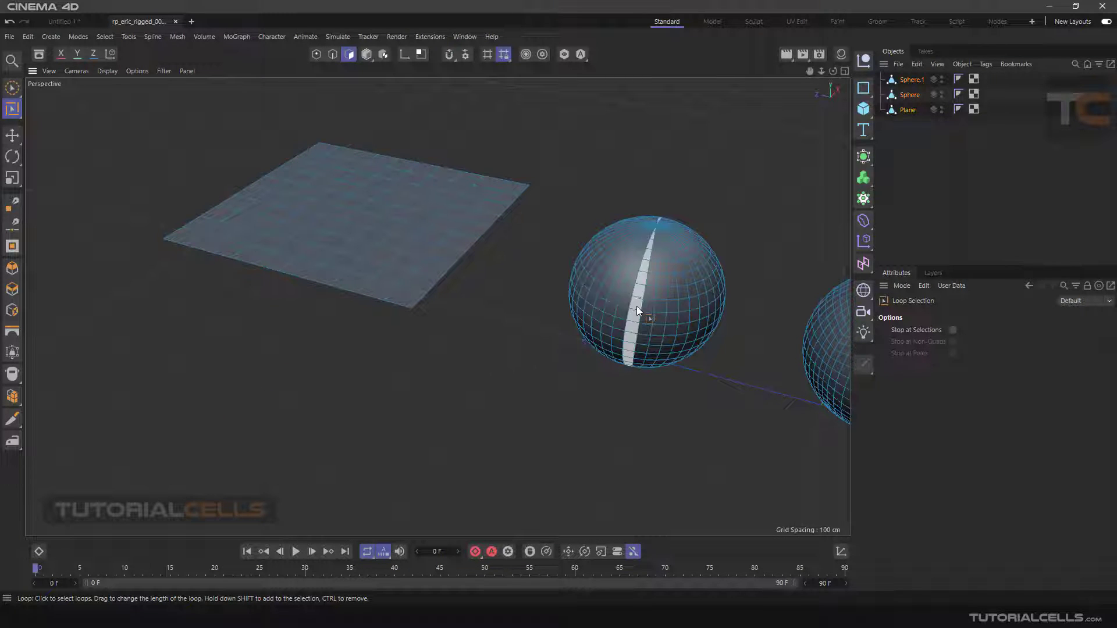
Step: Using the Move tool, select three diagonally adjacent polygons on the sphere nearest the plane
alt+middle_drag(679, 299, 558, 258)
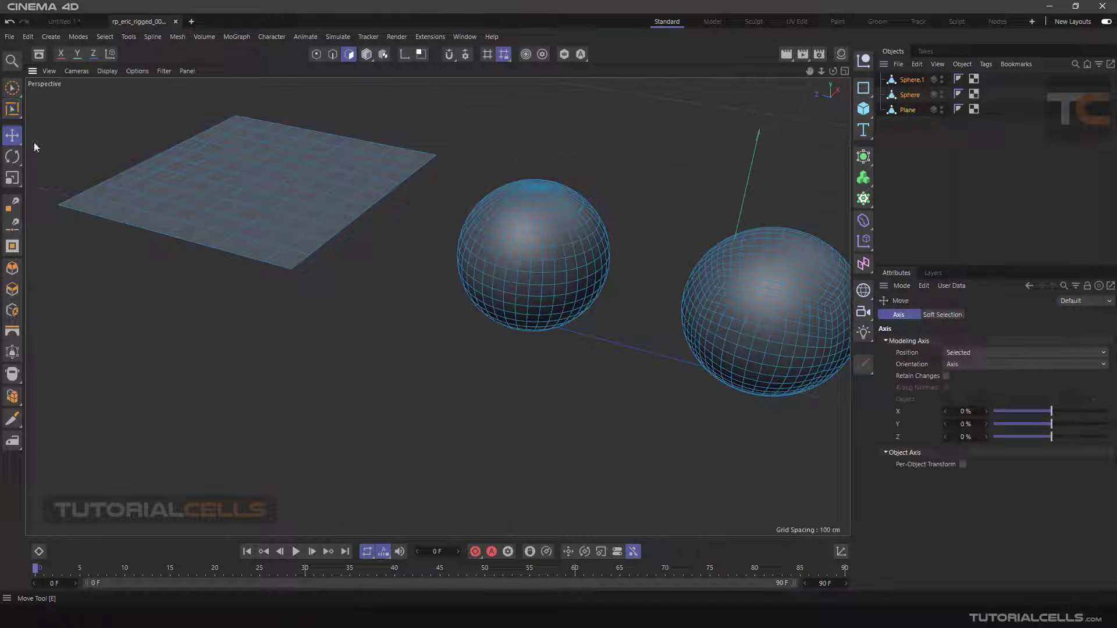
click(13, 135)
scroll(547, 300, up, 5)
click(552, 237)
shift+click(569, 256)
shift+click(595, 272)
mouse_move(563, 285)
alt+mouse_down()
mouse_move(543, 278)
mouse_move(567, 273)
alt+mouse_up()
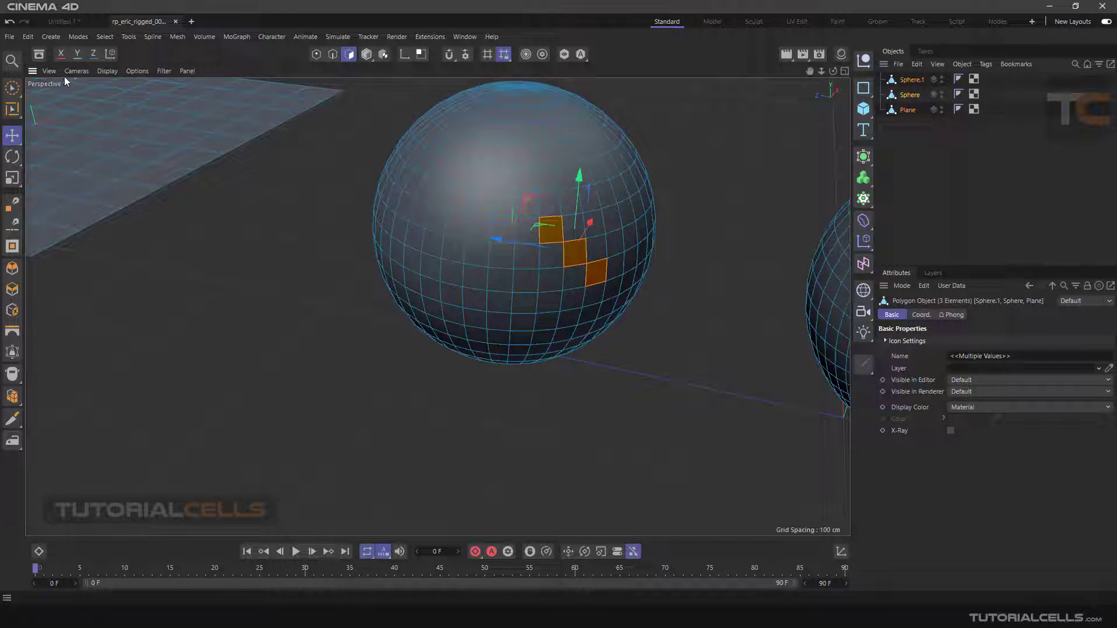
Step: With Loop Selection and Stop at Selections enabled, add the horizontal polygon loop through the uppermost selected polygon, and disable the option again
drag(12, 109, 53, 121)
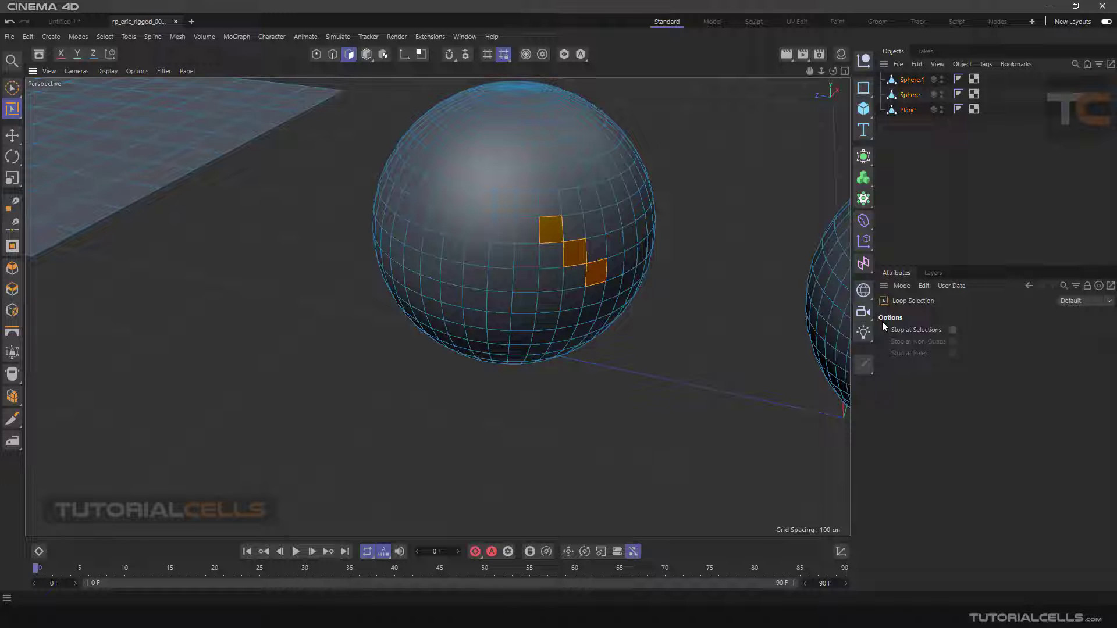
click(952, 329)
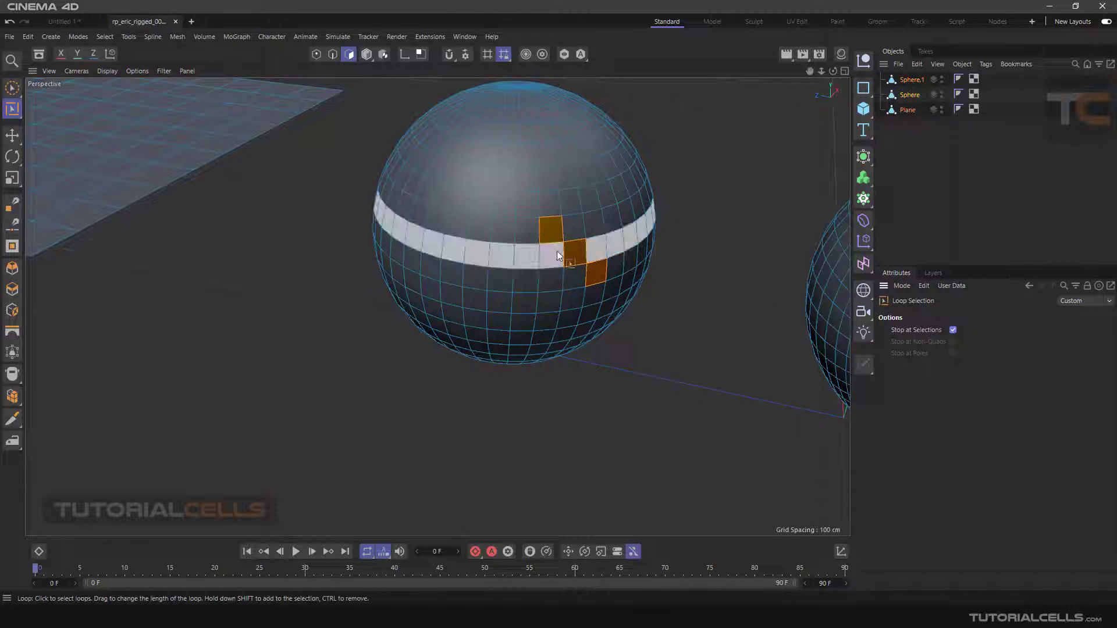
shift+click(522, 232)
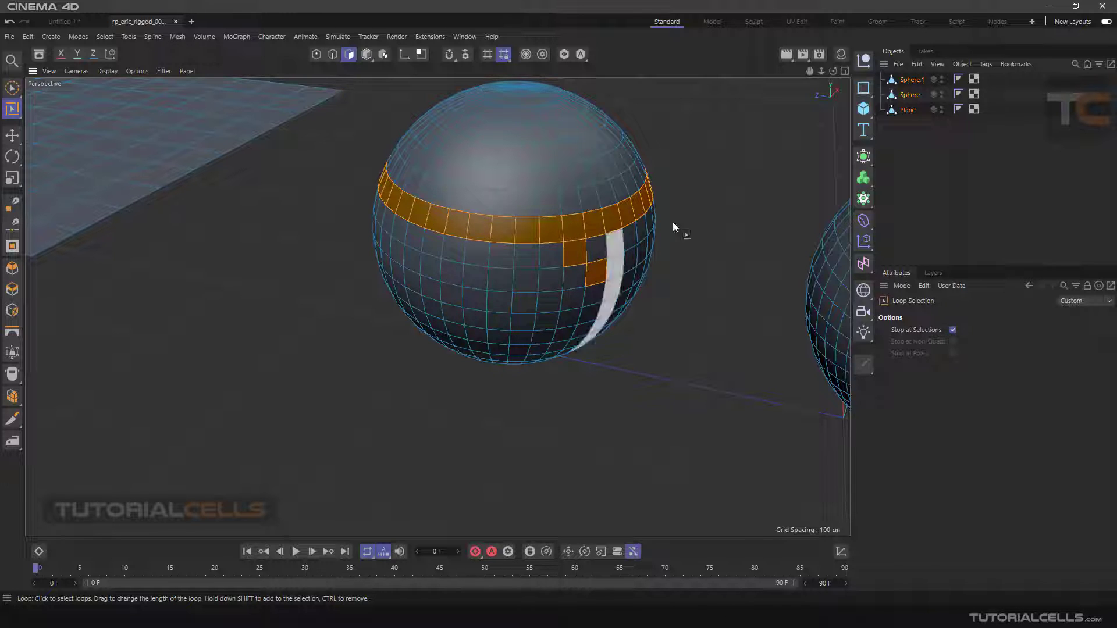
click(953, 331)
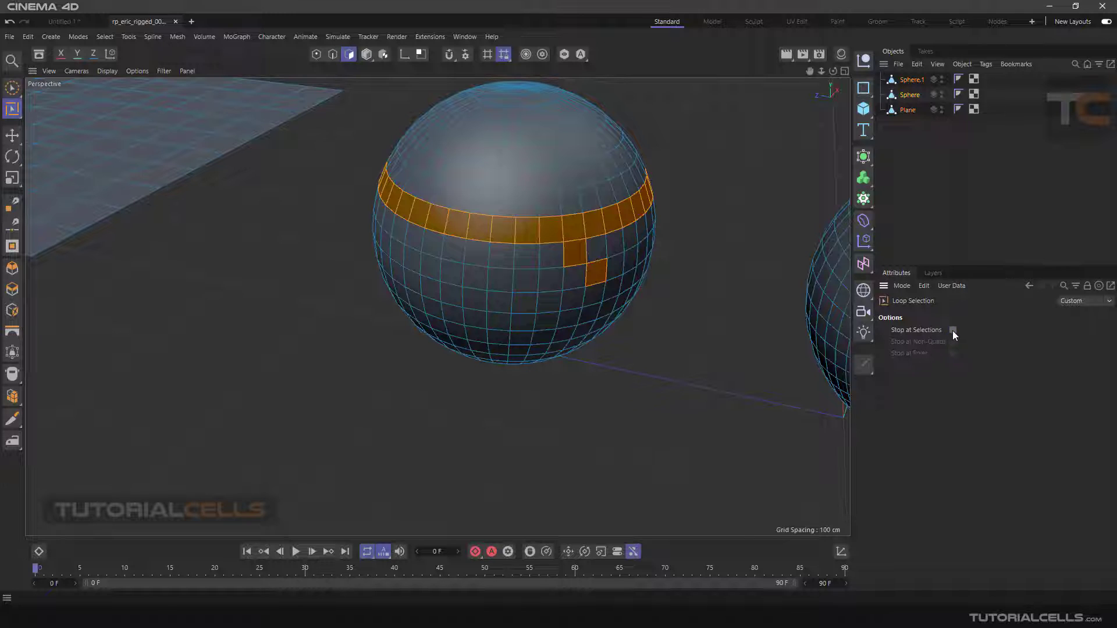
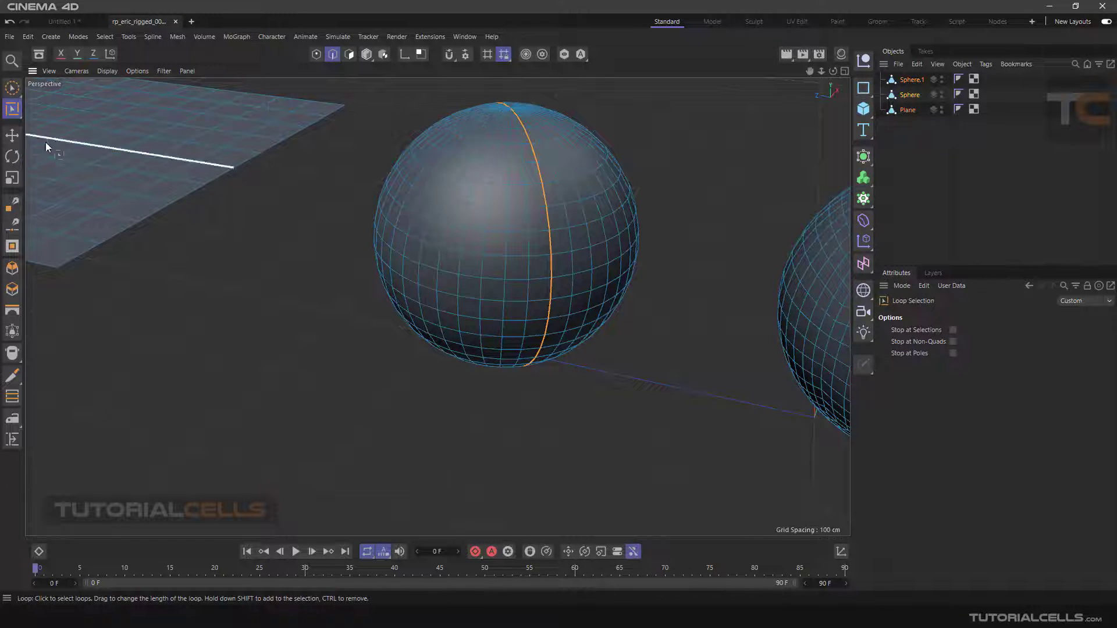
Step: Using the Move tool, select one short horizontal edge on the front of the sphere nearest the plane and dissolve it
click(12, 135)
scroll(569, 242, up, 1)
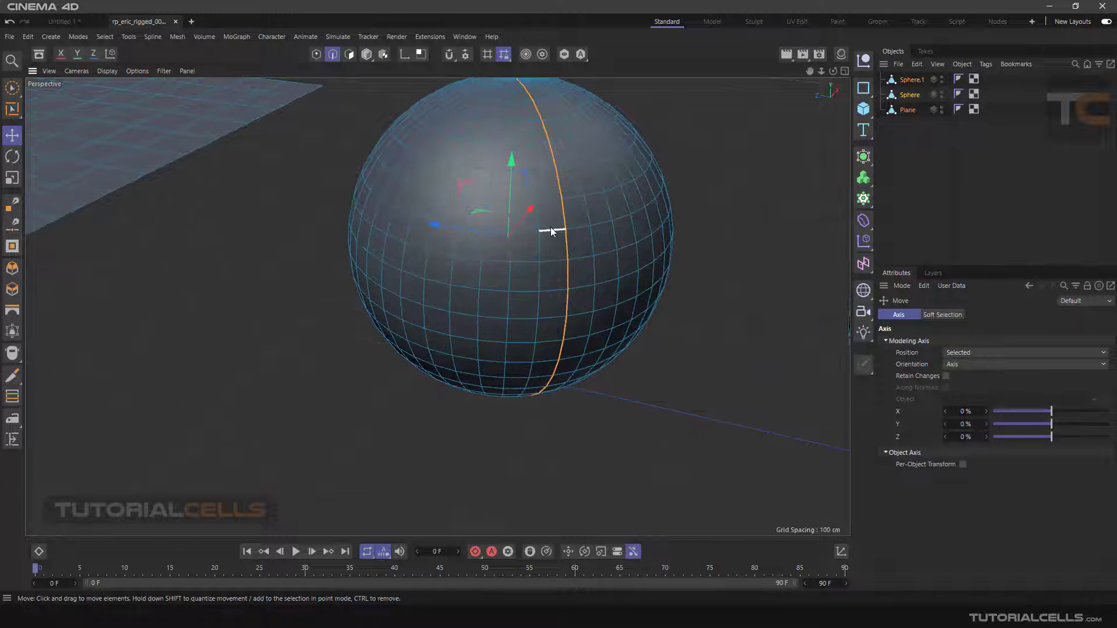
scroll(553, 236, up, 3)
scroll(552, 236, up, 3)
alt+middle_drag(560, 238, 505, 283)
scroll(510, 279, down, 2)
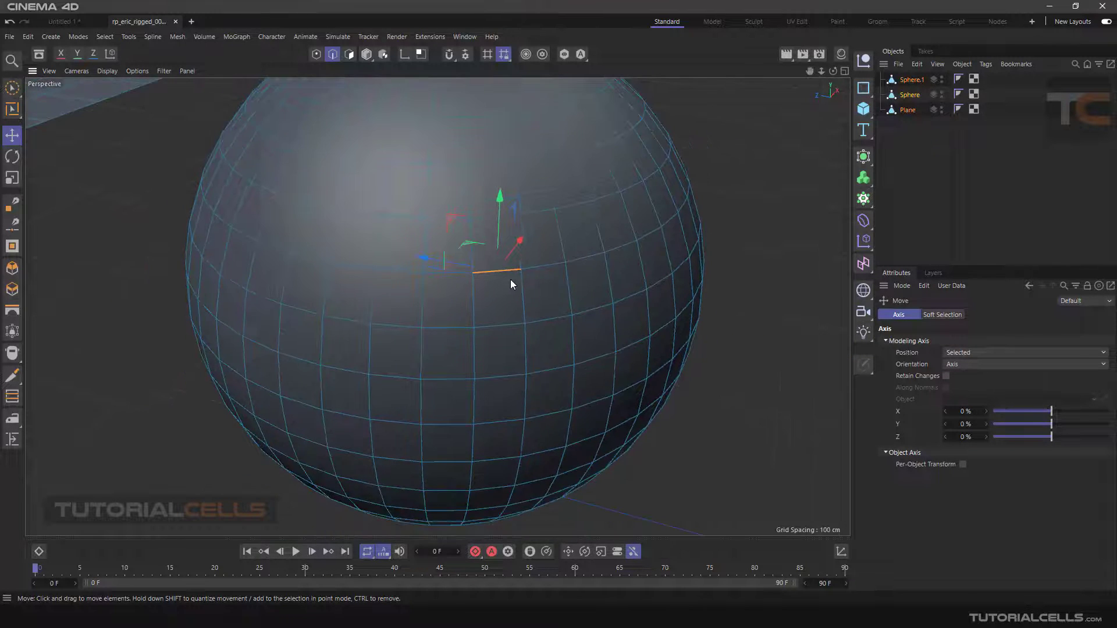
alt+drag(509, 279, 529, 267)
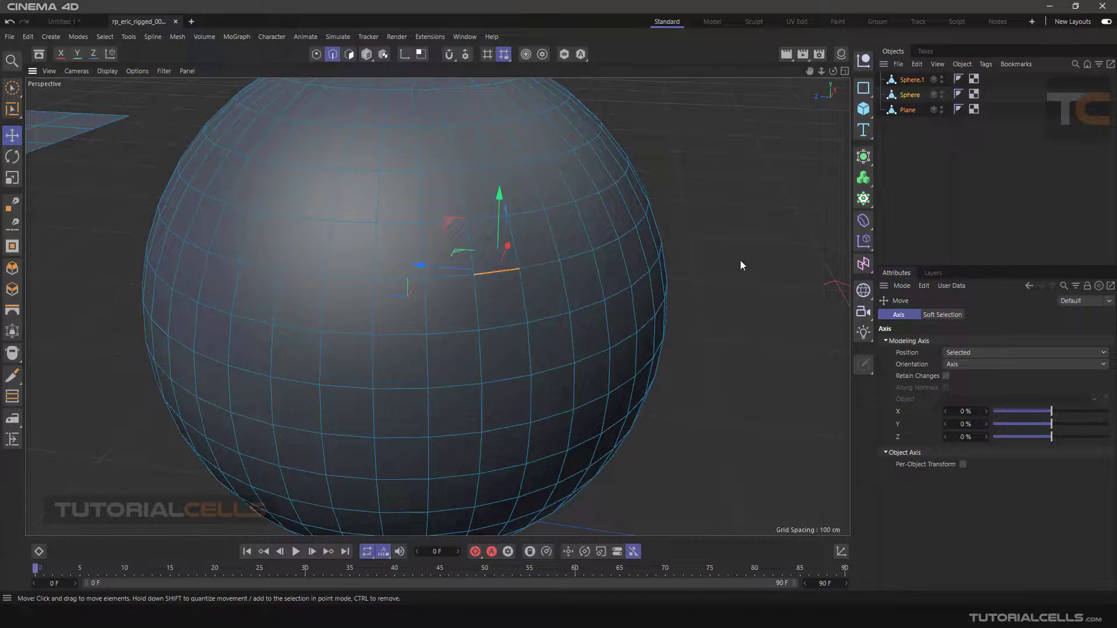
right_click(740, 261)
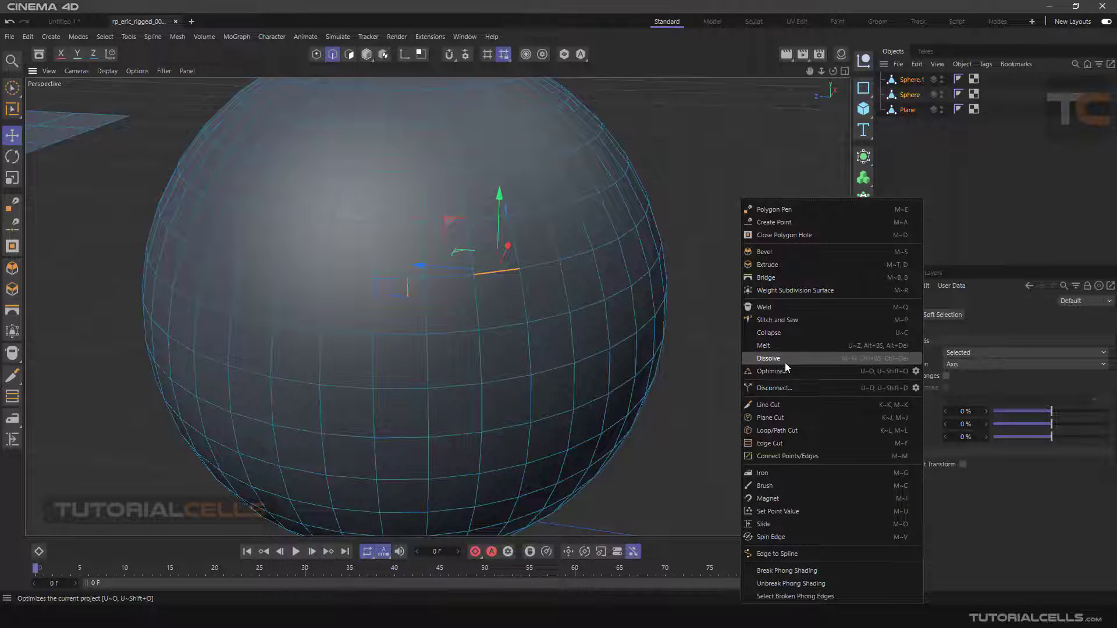
click(769, 359)
scroll(506, 280, up, 3)
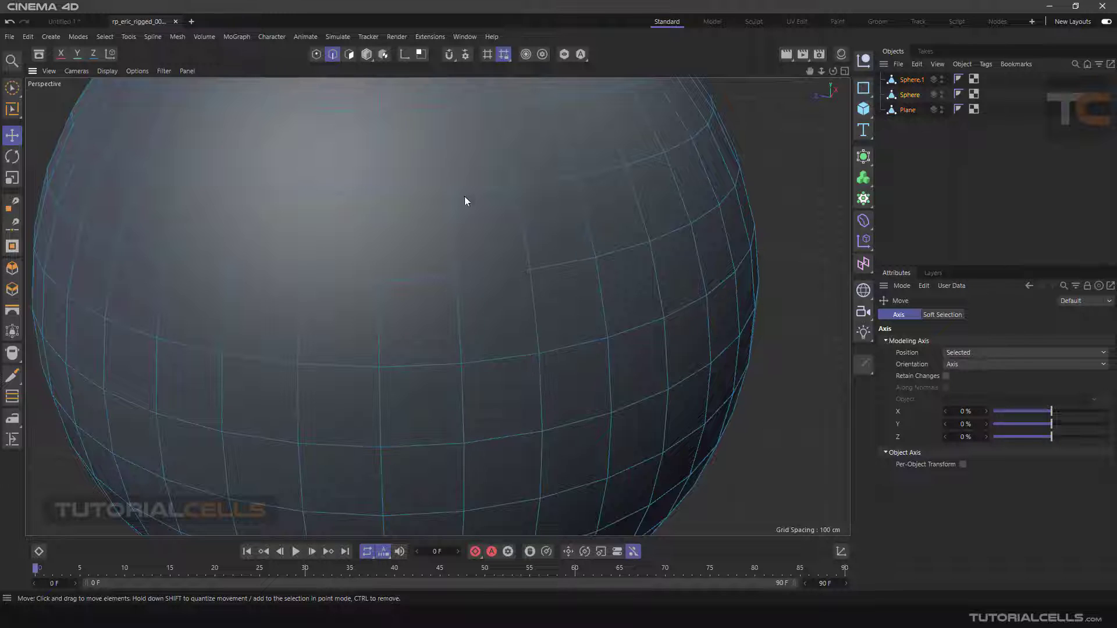
scroll(760, 361, down, 5)
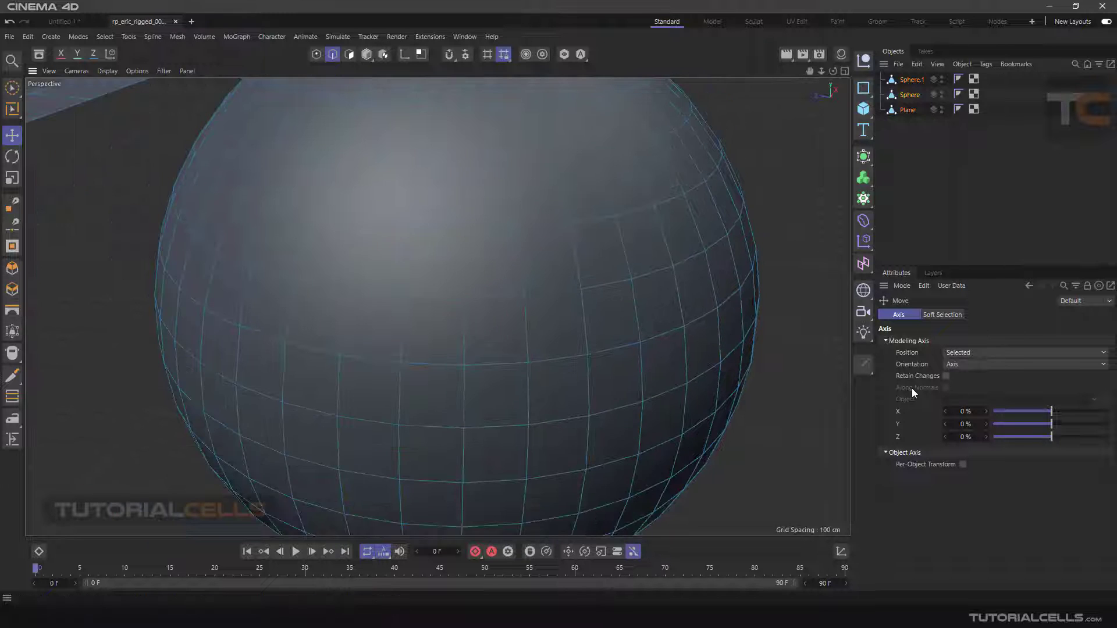
Step: In edge mode with Loop Selection, select the horizontal edge loop ending beside the dissolved edge, inspect it and clear the selection
click(333, 55)
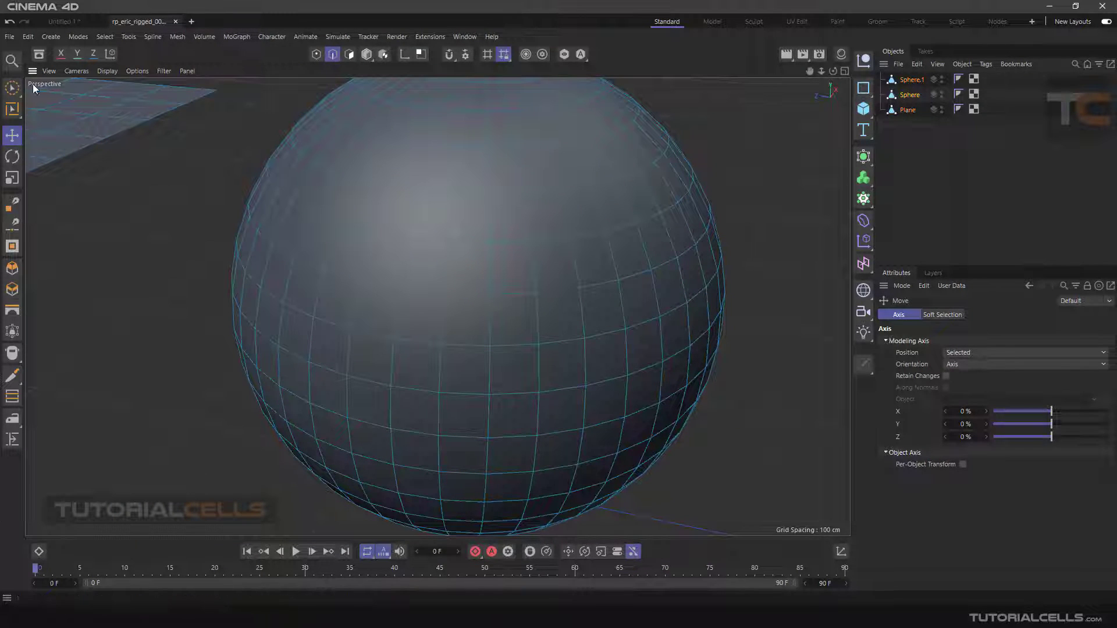
click(12, 109)
click(69, 125)
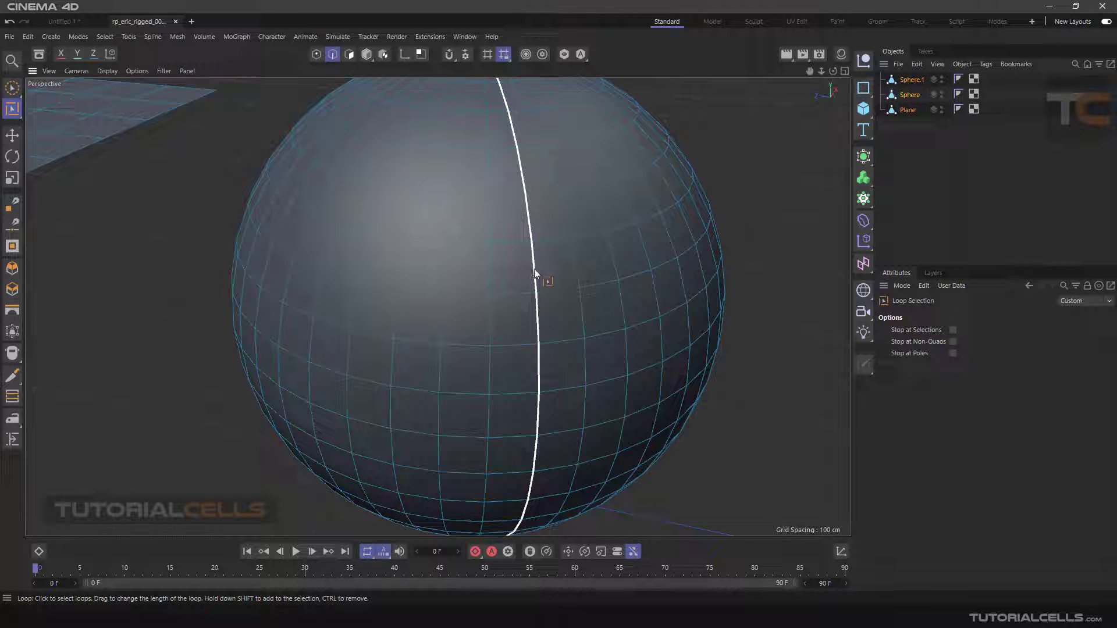
click(525, 292)
scroll(525, 292, down, 3)
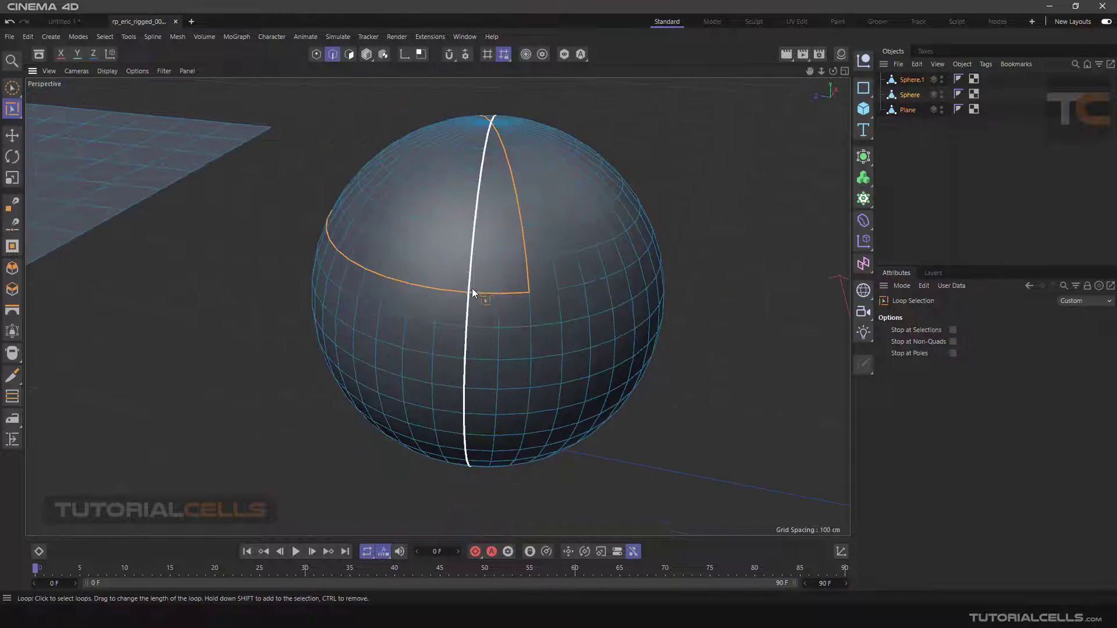
alt+drag(473, 288, 504, 289)
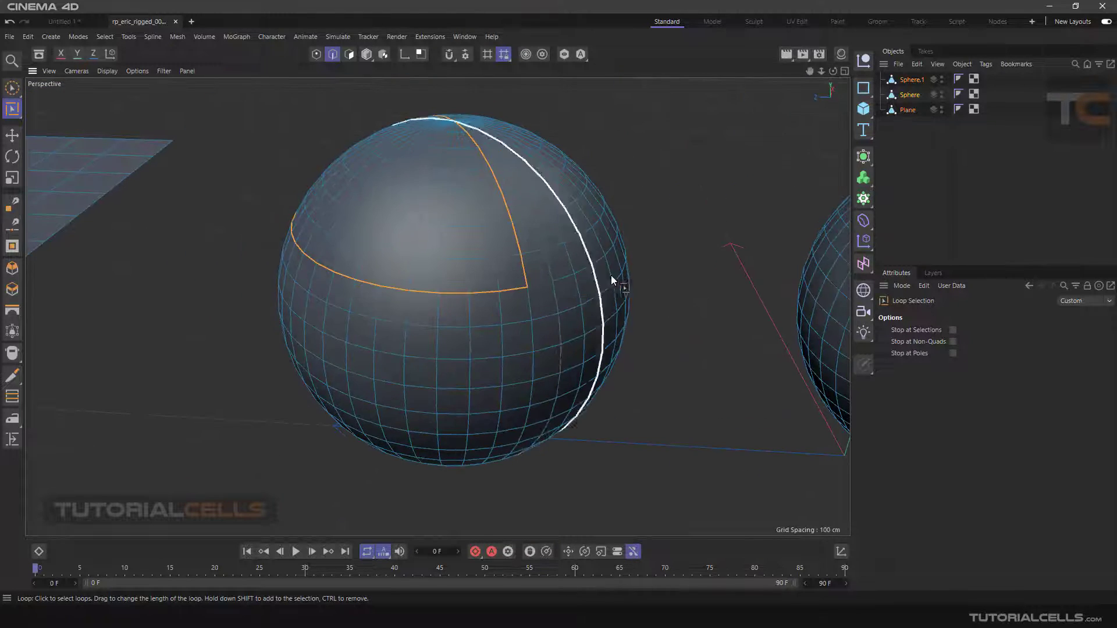
click(664, 259)
Step: Enable Stop at Non-Quads, select the horizontal edge loop that ends at the dissolved edge, and disable the option again
scroll(508, 289, up, 5)
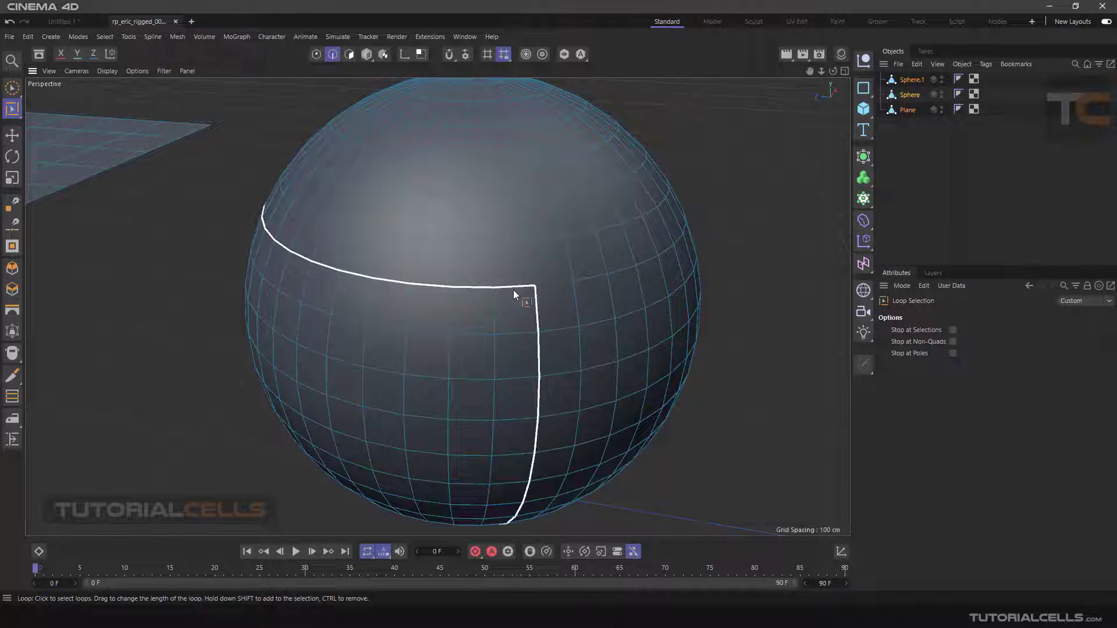
click(952, 342)
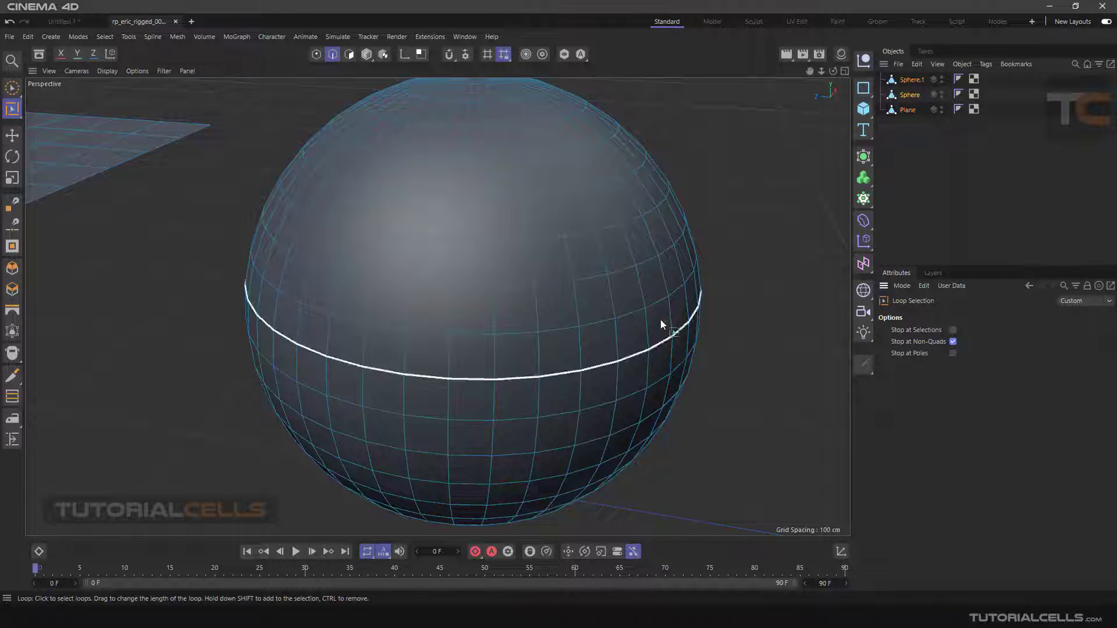
click(527, 287)
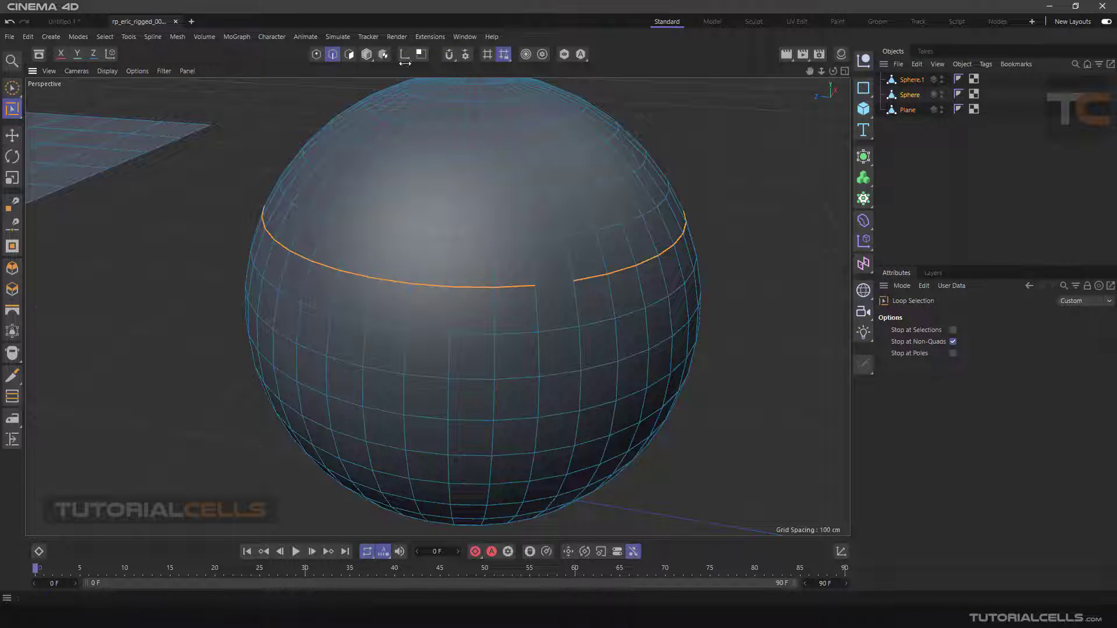
scroll(715, 251, down, 3)
alt+drag(540, 257, 596, 270)
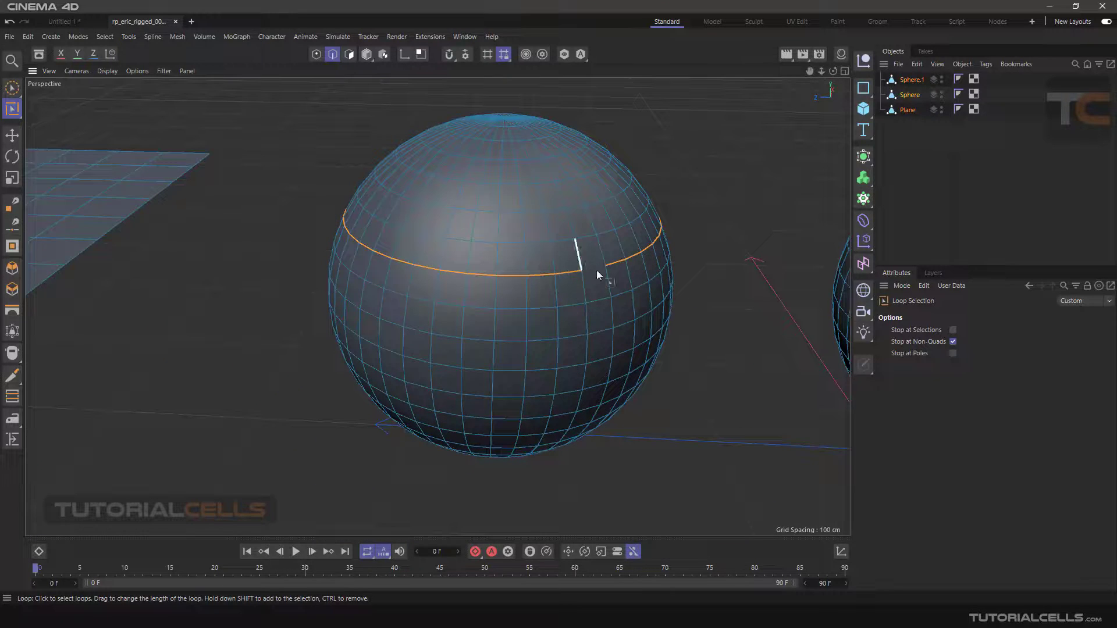
click(952, 342)
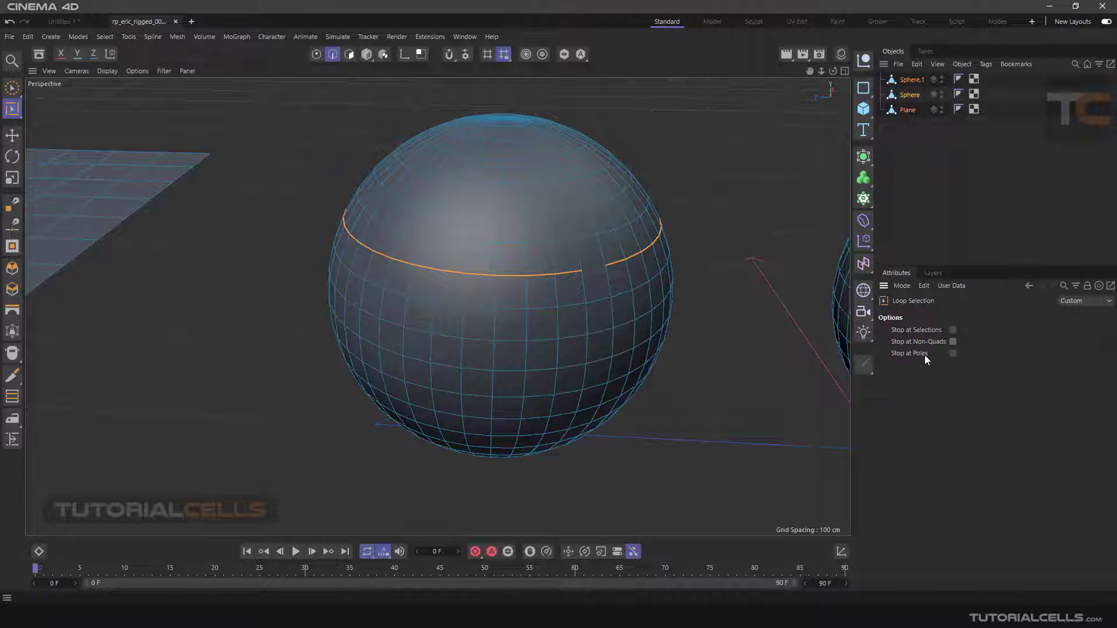
Step: Restart Loop Selection with Stop at Poles enabled and preview an edge loop ending at a pole on the far sphere
scroll(564, 269, down, 5)
alt+middle_drag(725, 282, 498, 280)
scroll(639, 239, up, 10)
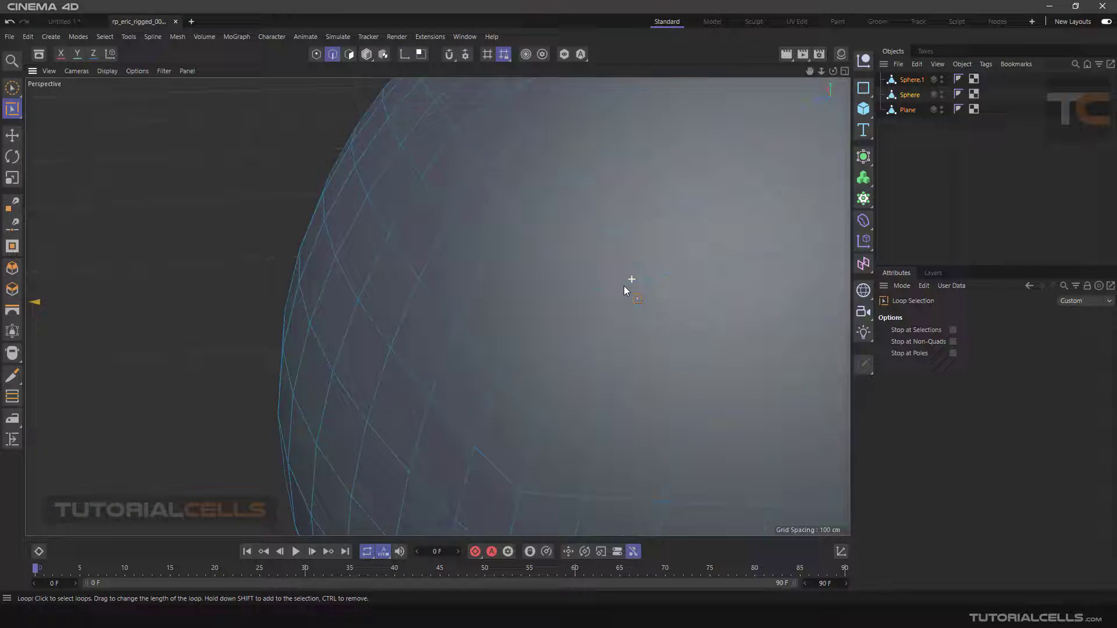
alt+drag(616, 289, 722, 244)
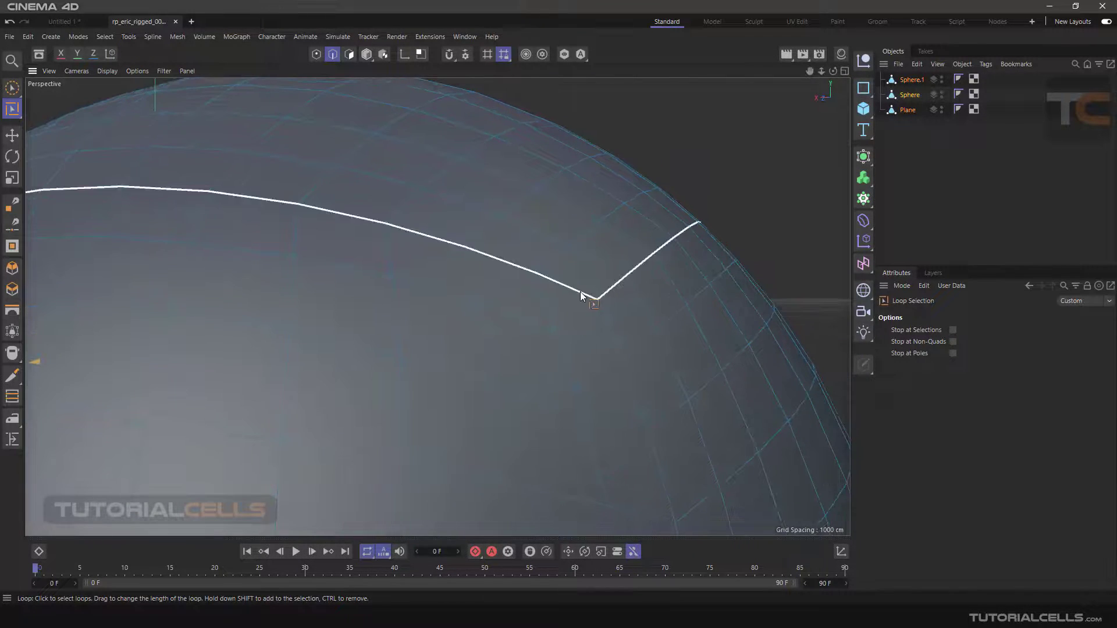
click(13, 135)
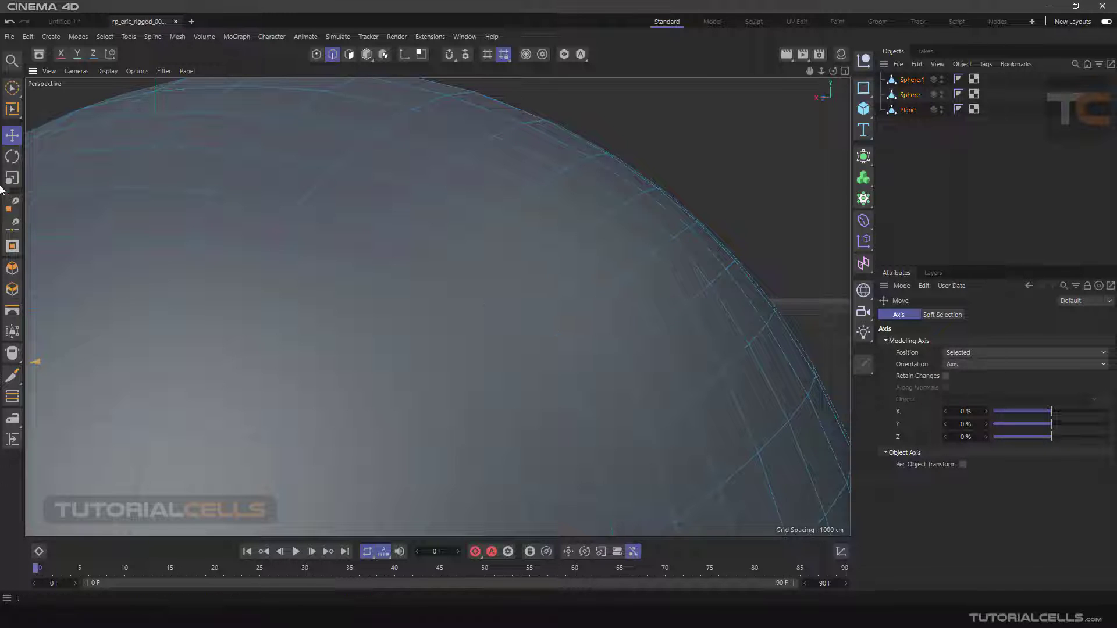
click(12, 109)
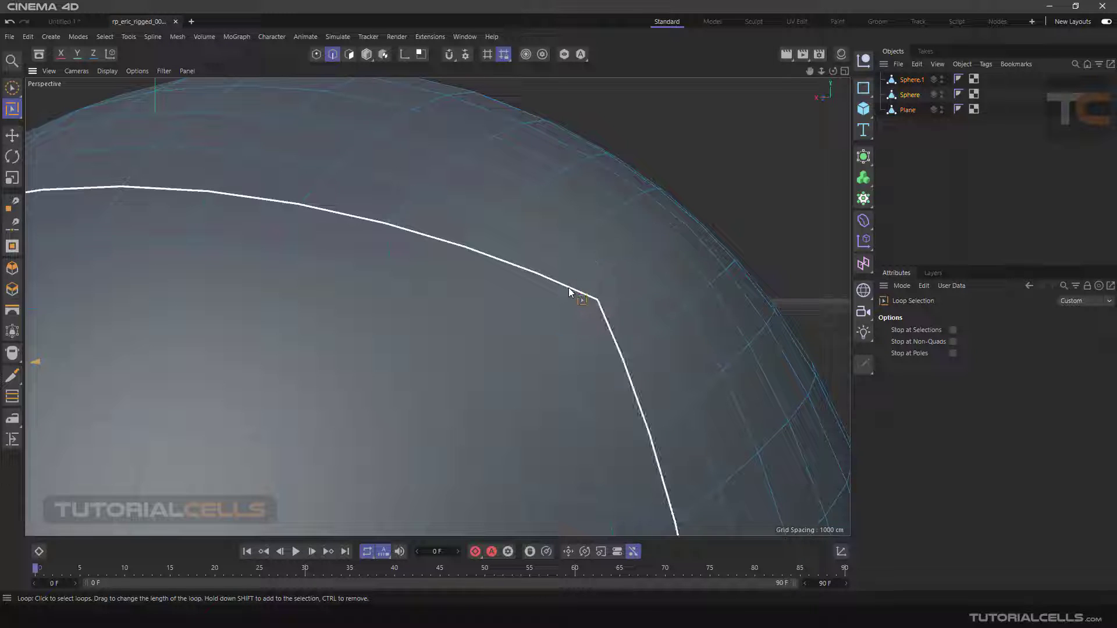
click(952, 353)
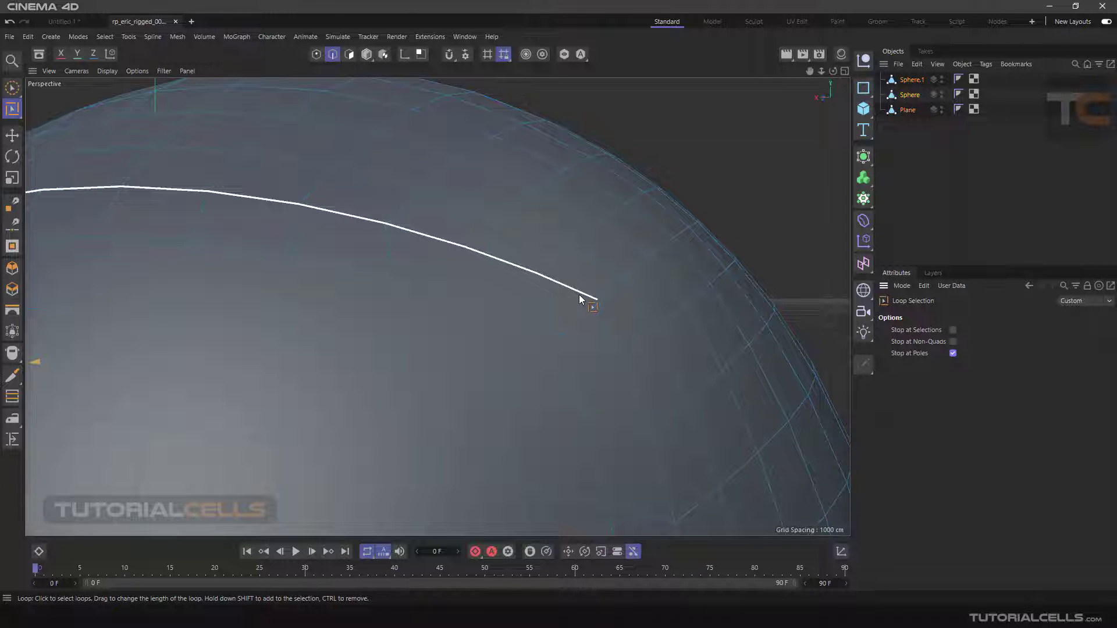
Step: Select the edge loop ending at the poles on the far sphere and inspect where it stops
click(590, 299)
alt+right_drag(764, 208, 734, 227)
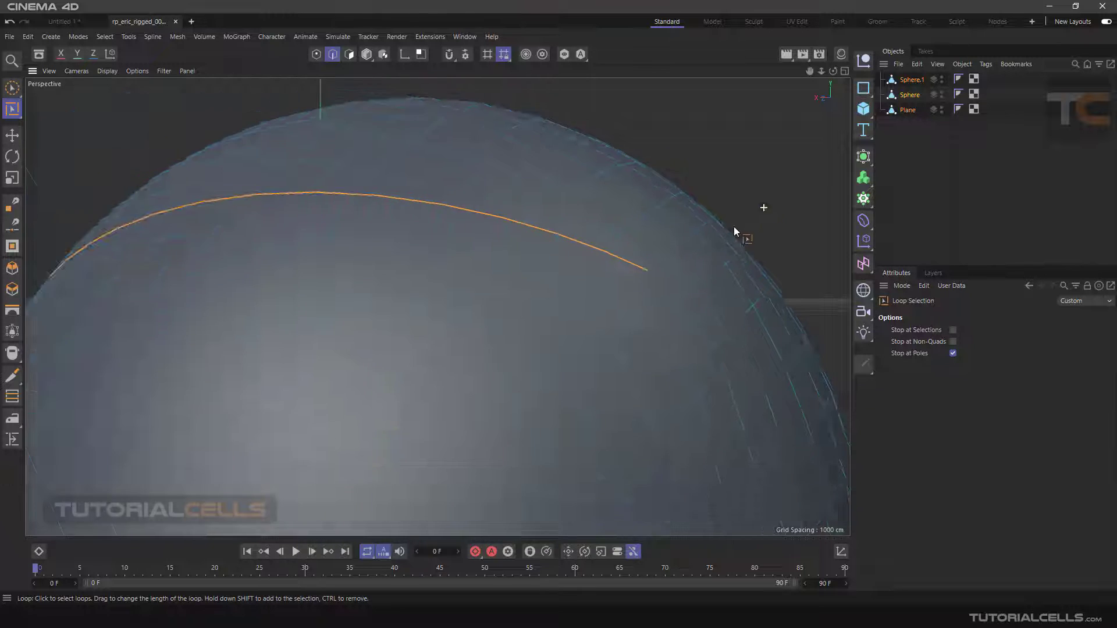
scroll(727, 234, up, 10)
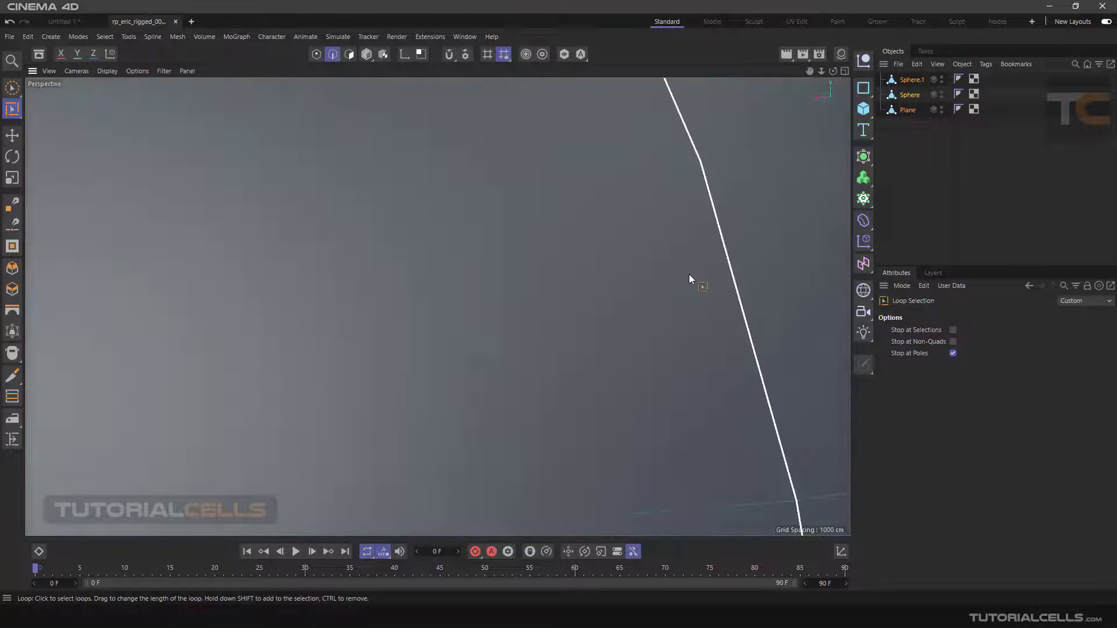
scroll(678, 304, down, 10)
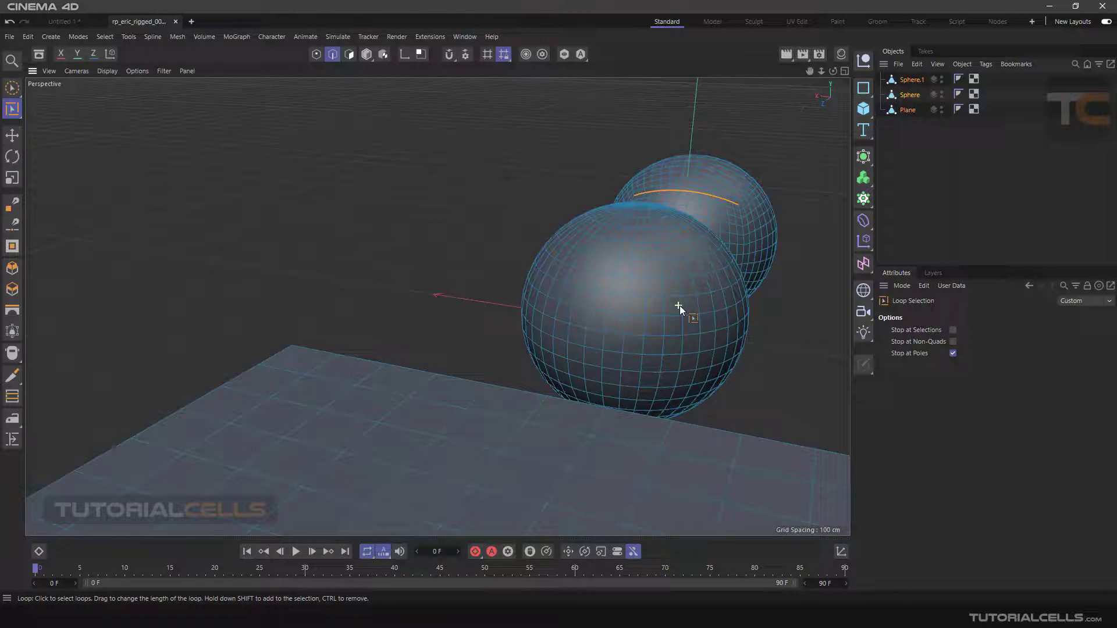
alt+middle_drag(680, 306, 420, 359)
scroll(559, 247, up, 6)
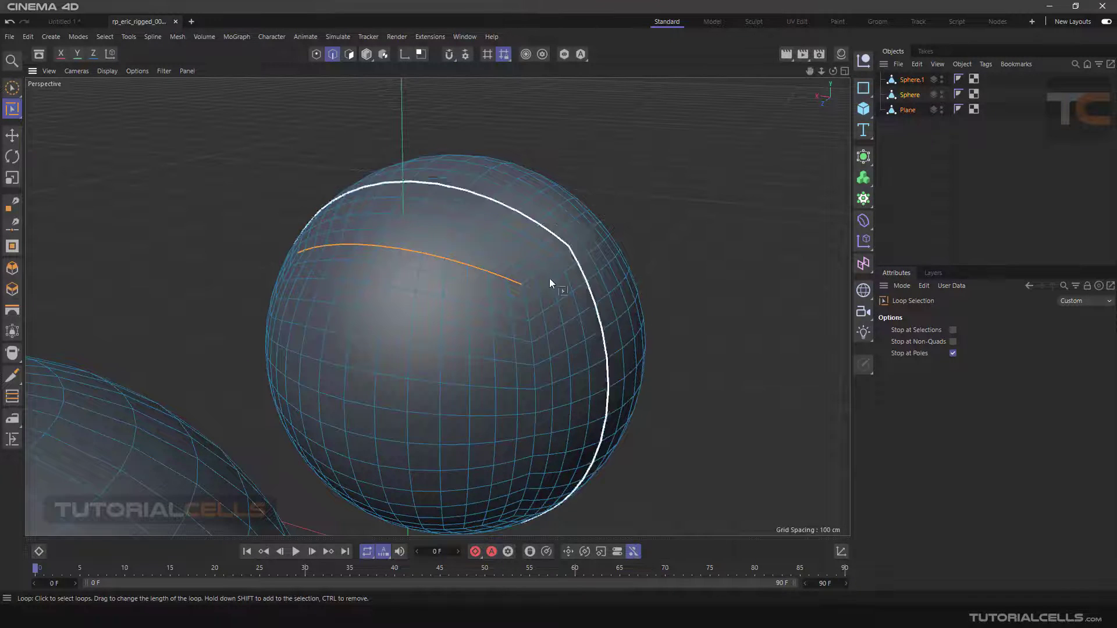
scroll(525, 281, up, 3)
scroll(518, 287, down, 7)
alt+middle_drag(486, 331, 594, 173)
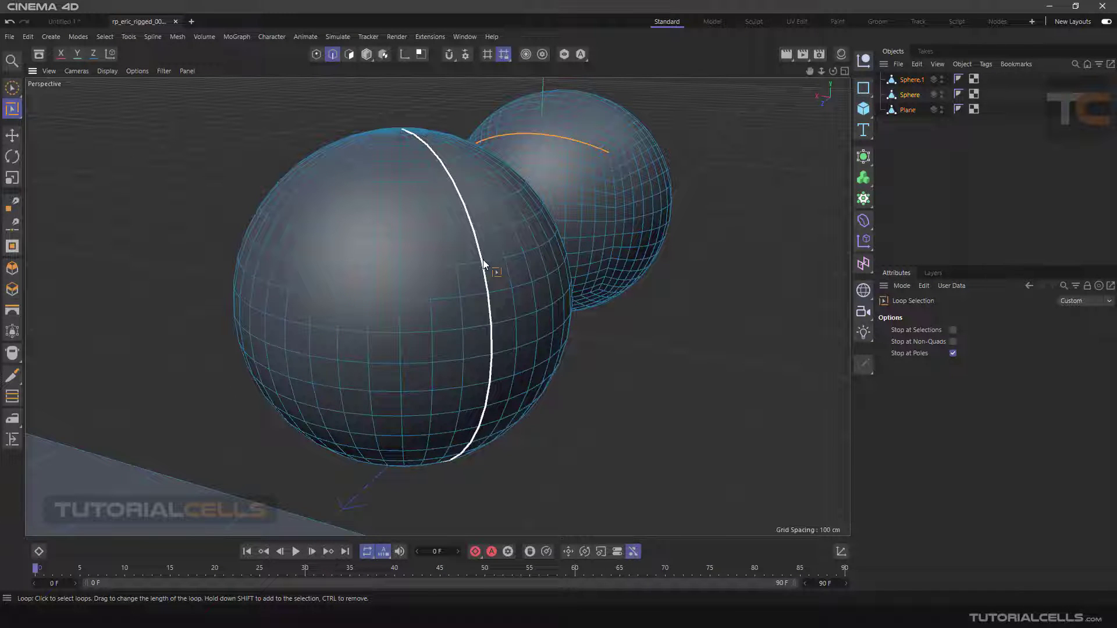
Step: With Stop at Poles enabled, select a vertical edge loop on the near sphere and replace it with the horizontal loop beside the dissolved edge
alt+drag(491, 257, 433, 264)
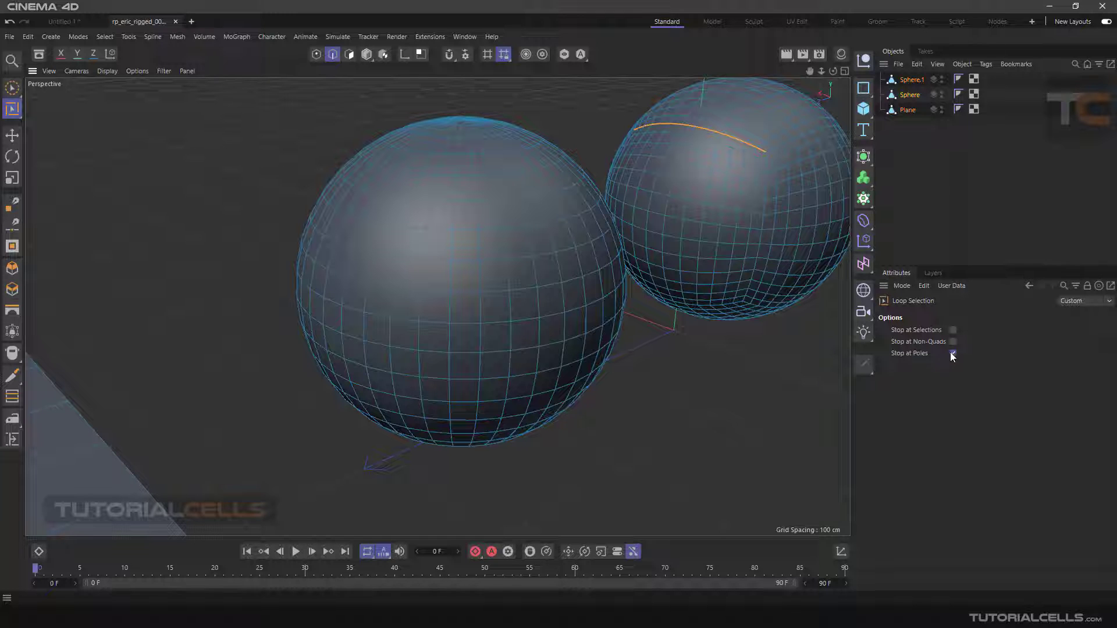
click(533, 256)
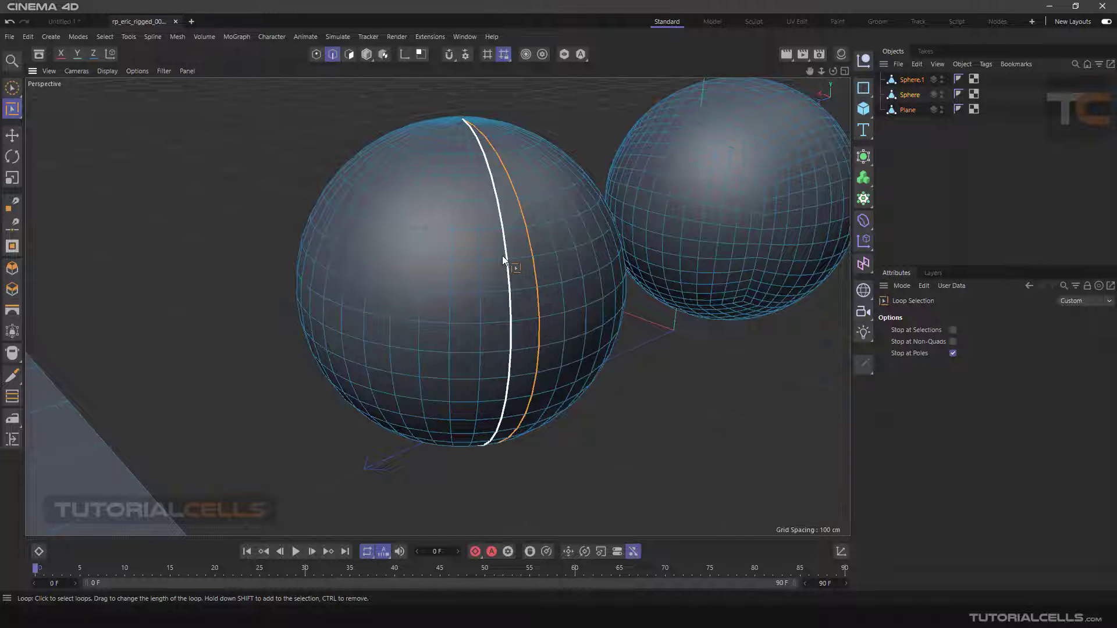
click(486, 259)
alt+drag(739, 330, 550, 300)
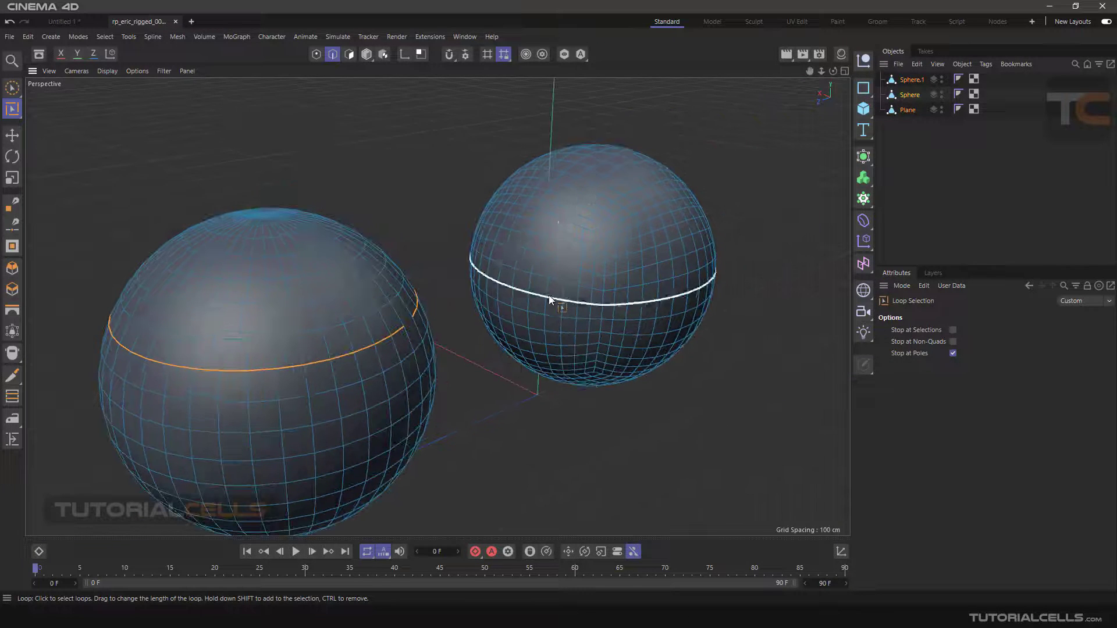
Step: In point mode, select a horizontal point loop around the upper part of the far sphere with Loop Selection
scroll(548, 292, up, 3)
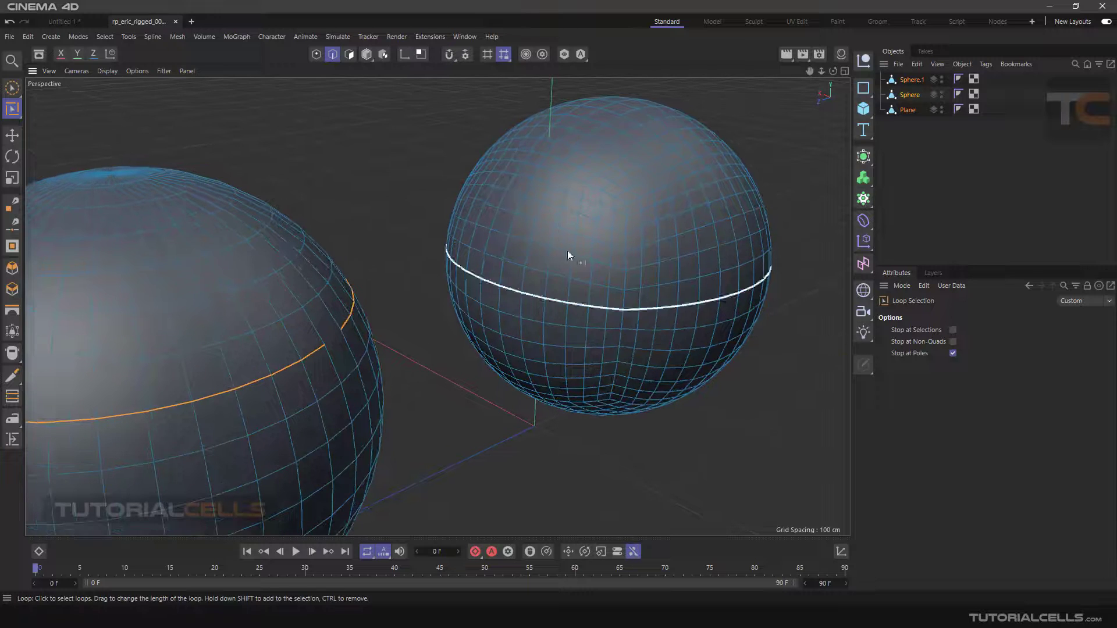
click(316, 54)
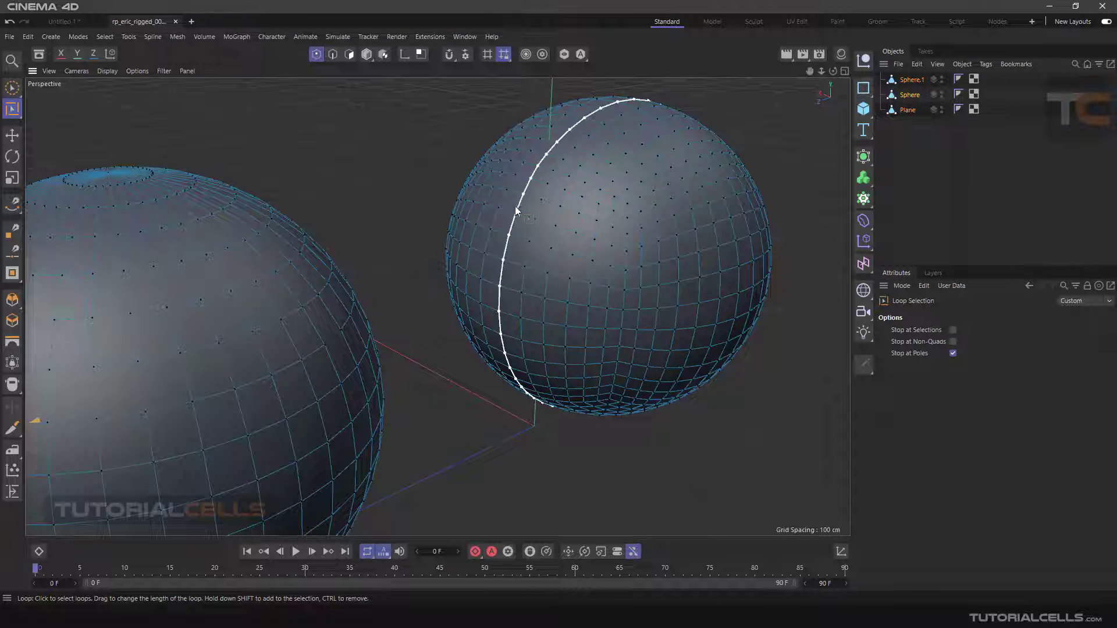
click(568, 204)
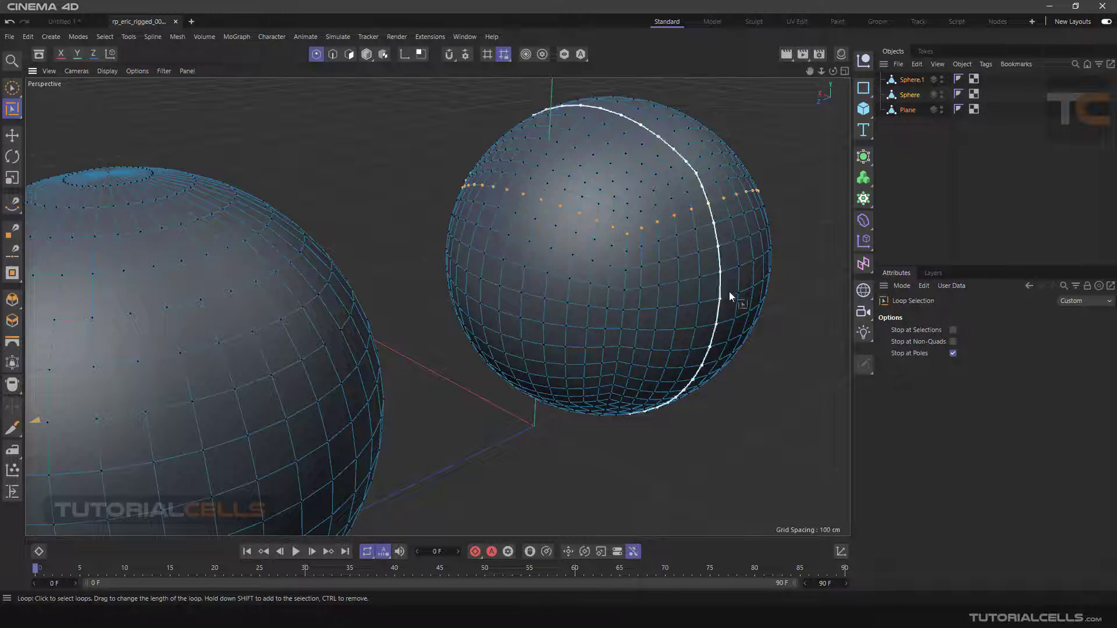
alt+drag(728, 291, 599, 259)
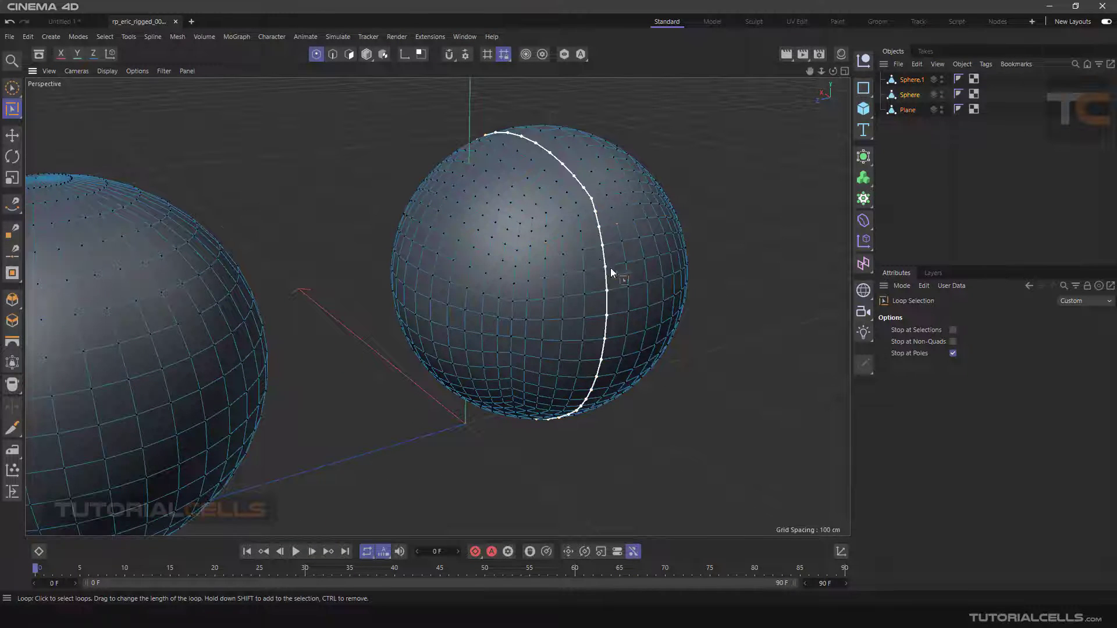
Step: Check the edge-mode selection, then select the polygon loop arching over the upper part of the far sphere in polygon mode
click(332, 58)
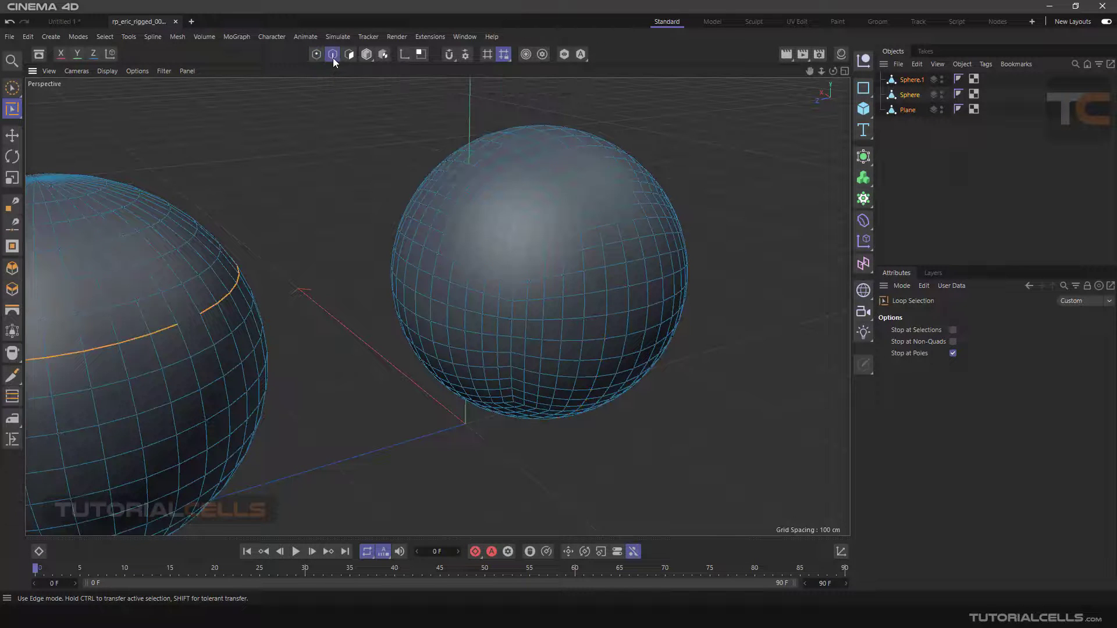
alt+drag(277, 293, 309, 225)
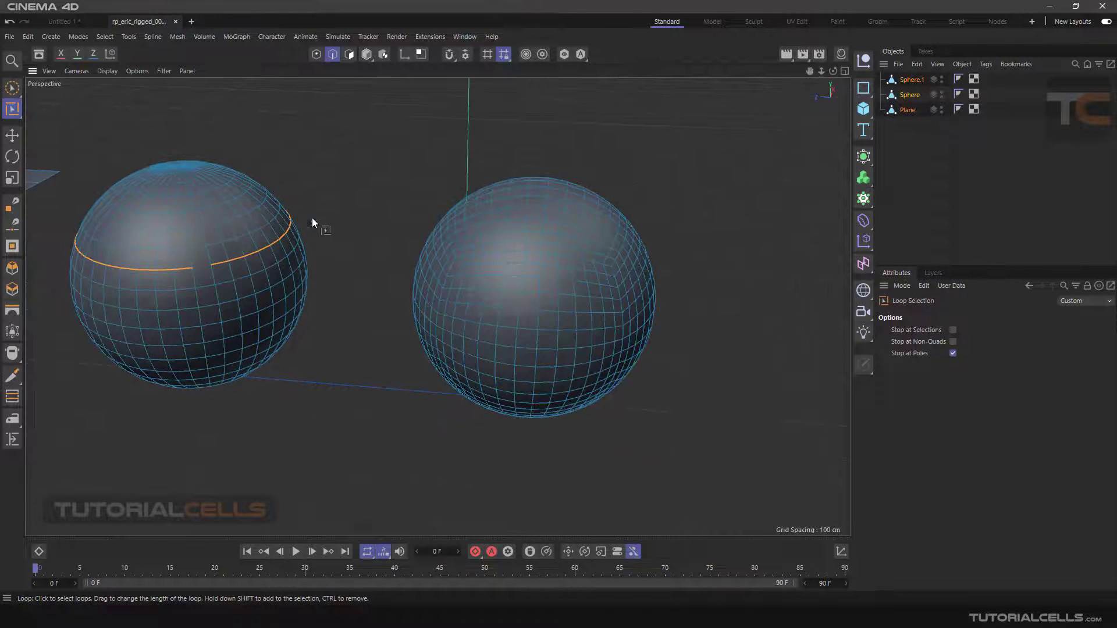
click(350, 55)
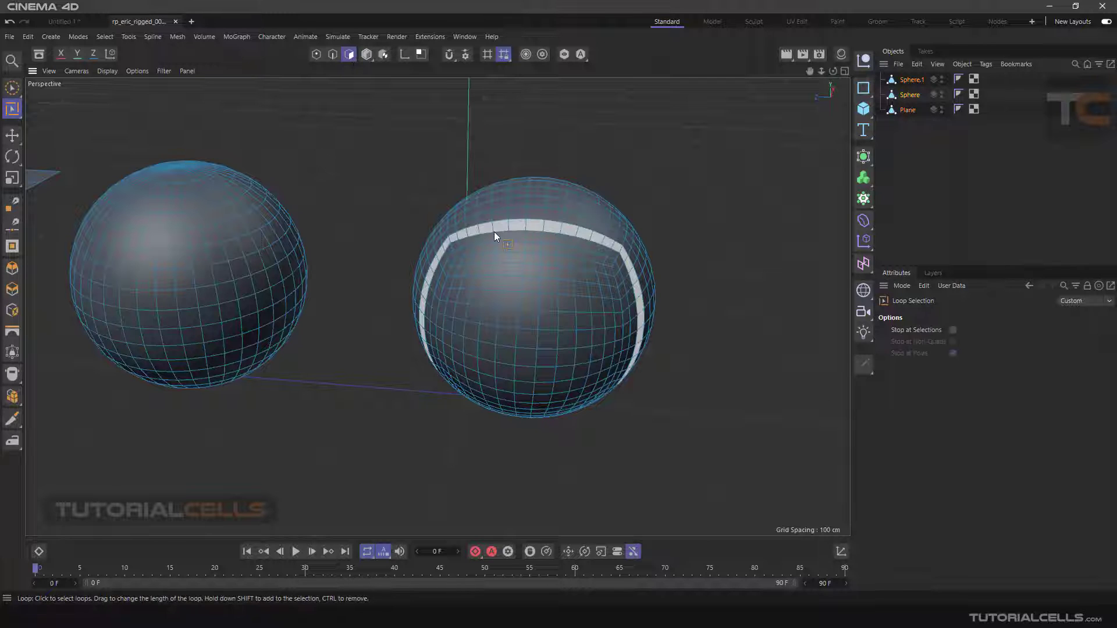
click(494, 232)
Step: On the same sphere, select an edge loop in edge mode and a short horizontal point loop in point mode
click(334, 54)
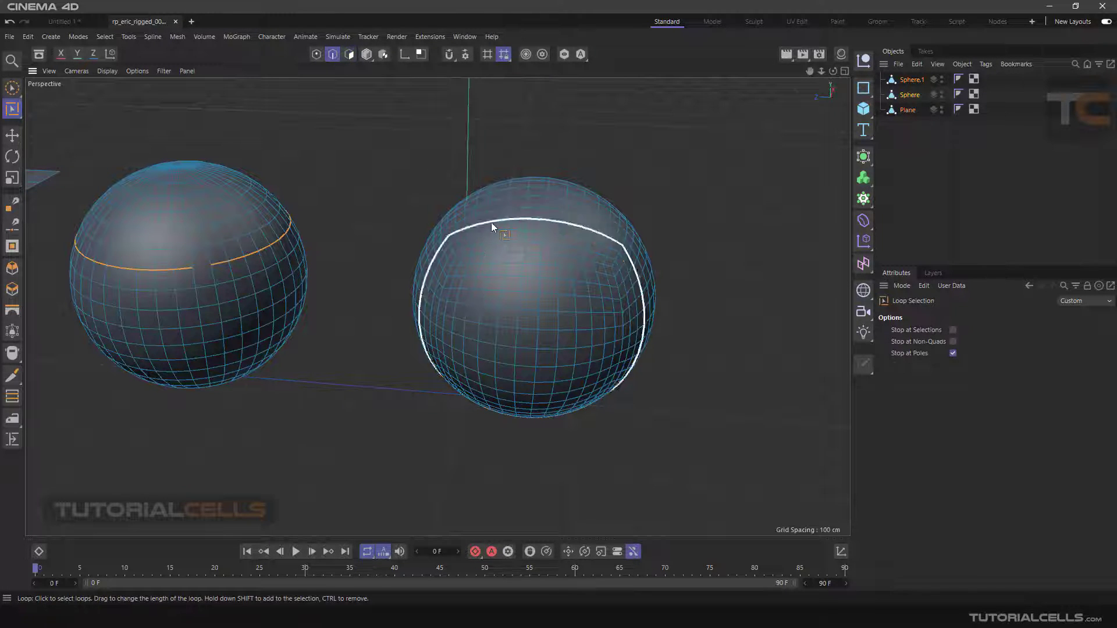
click(495, 224)
click(316, 55)
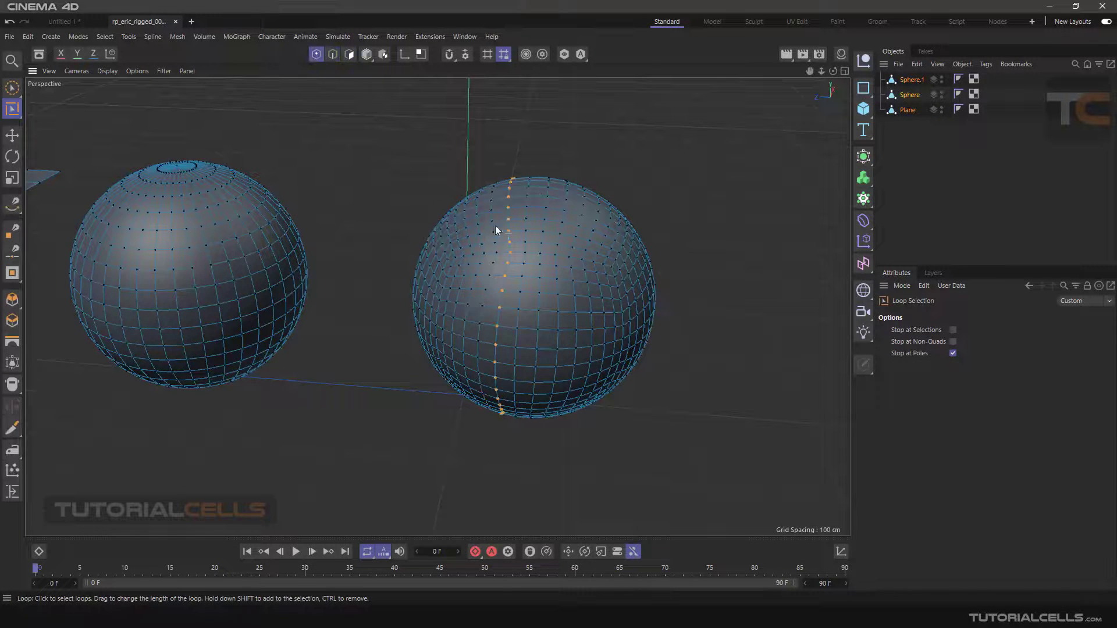
click(537, 253)
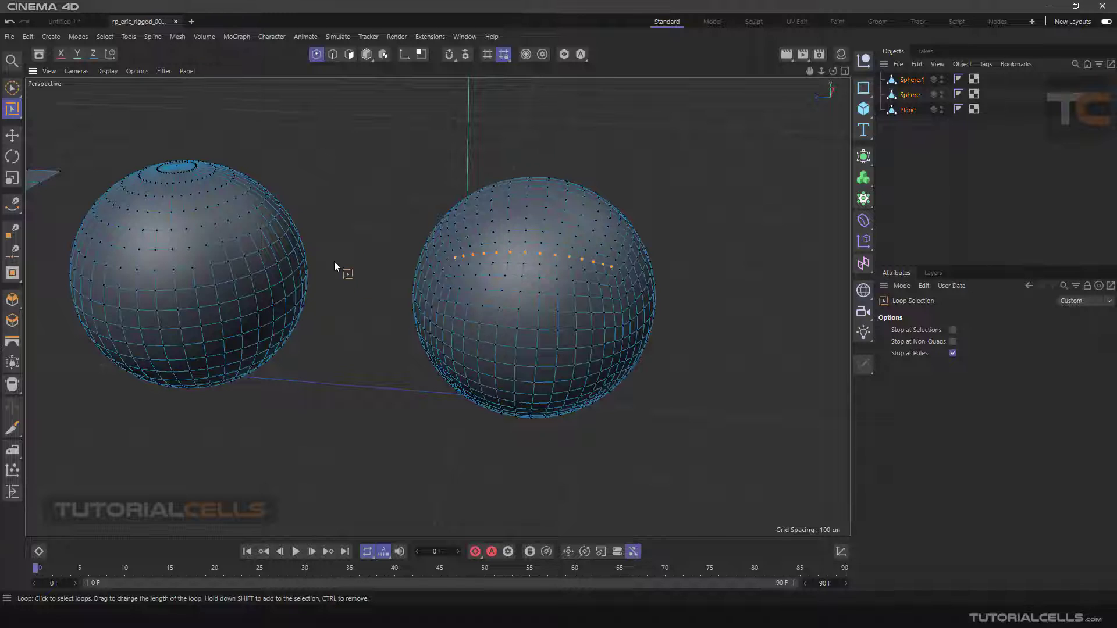
Step: Compare the separate selections in edge and polygon modes, then deselect all polygons
click(333, 55)
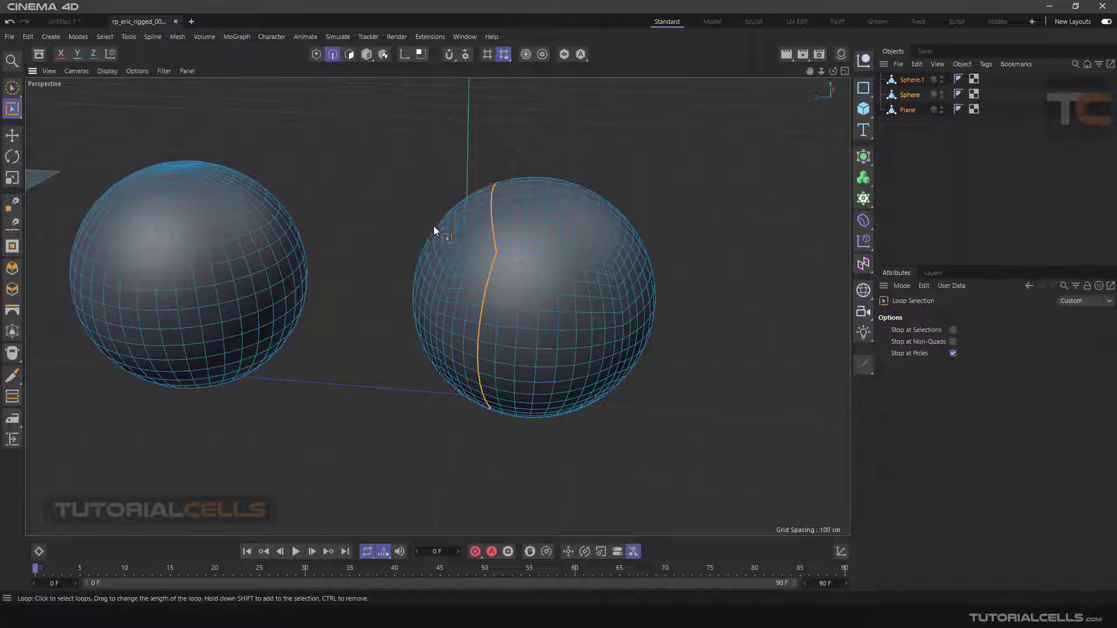
click(349, 55)
alt+drag(424, 176, 410, 217)
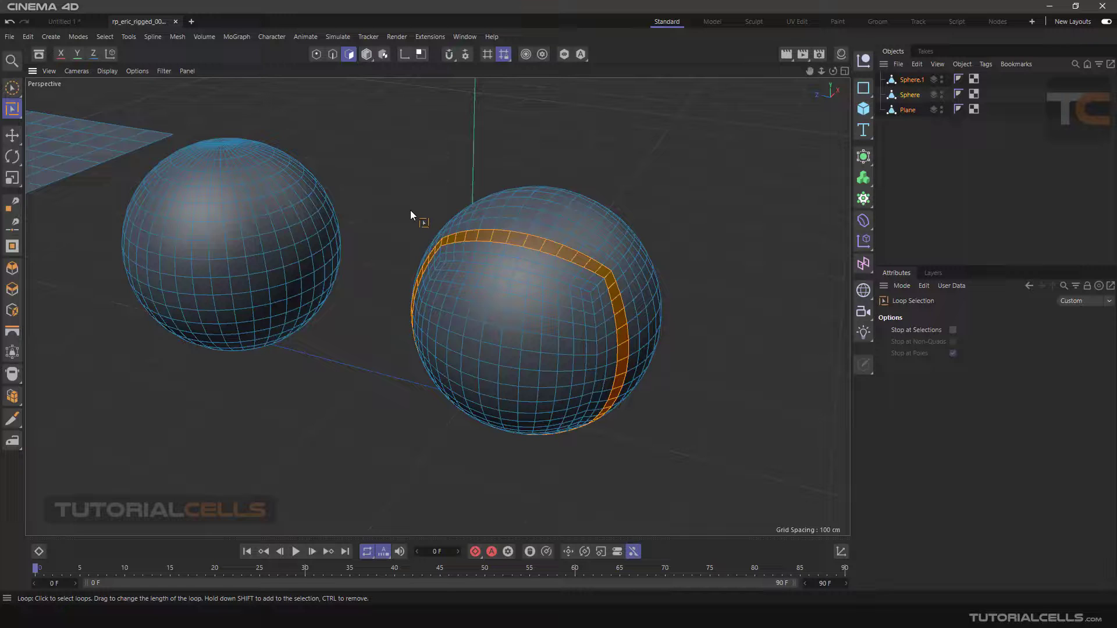
click(410, 211)
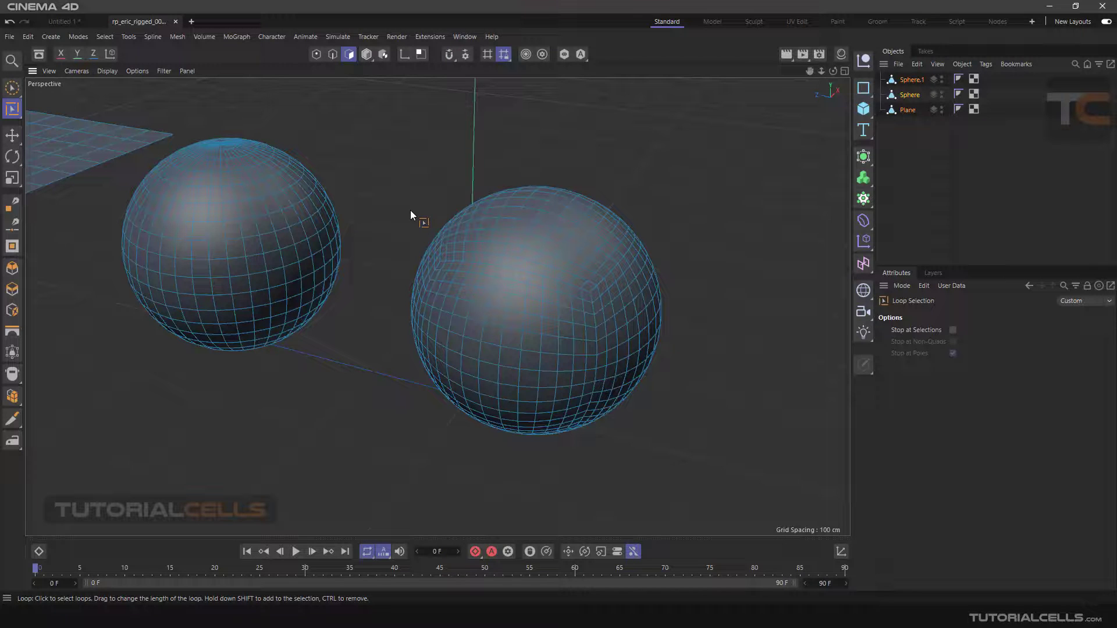
click(105, 37)
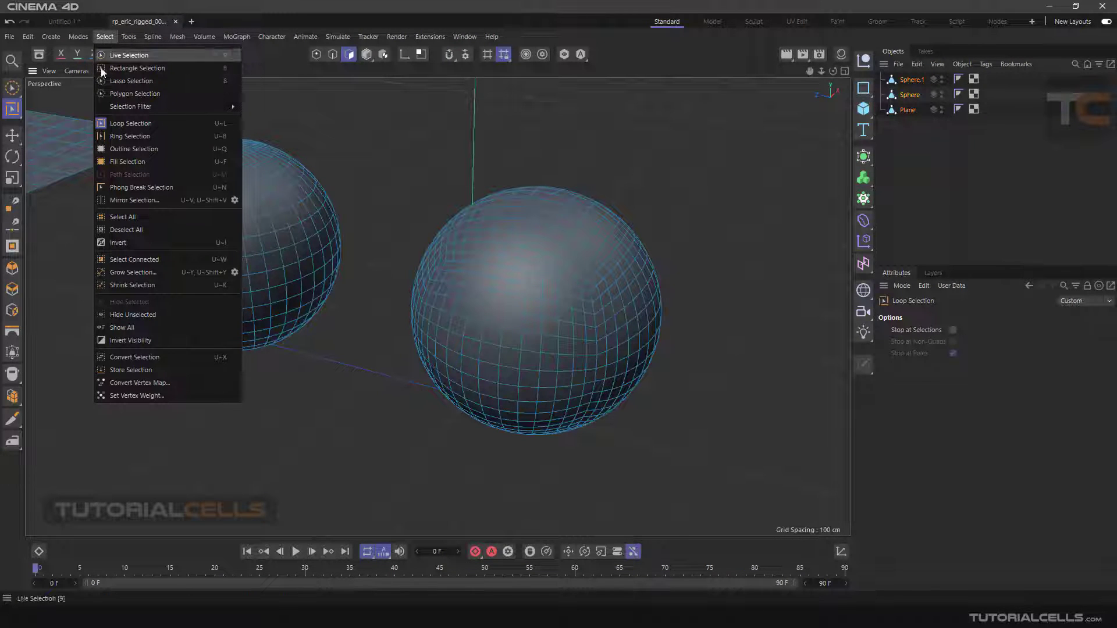
click(130, 229)
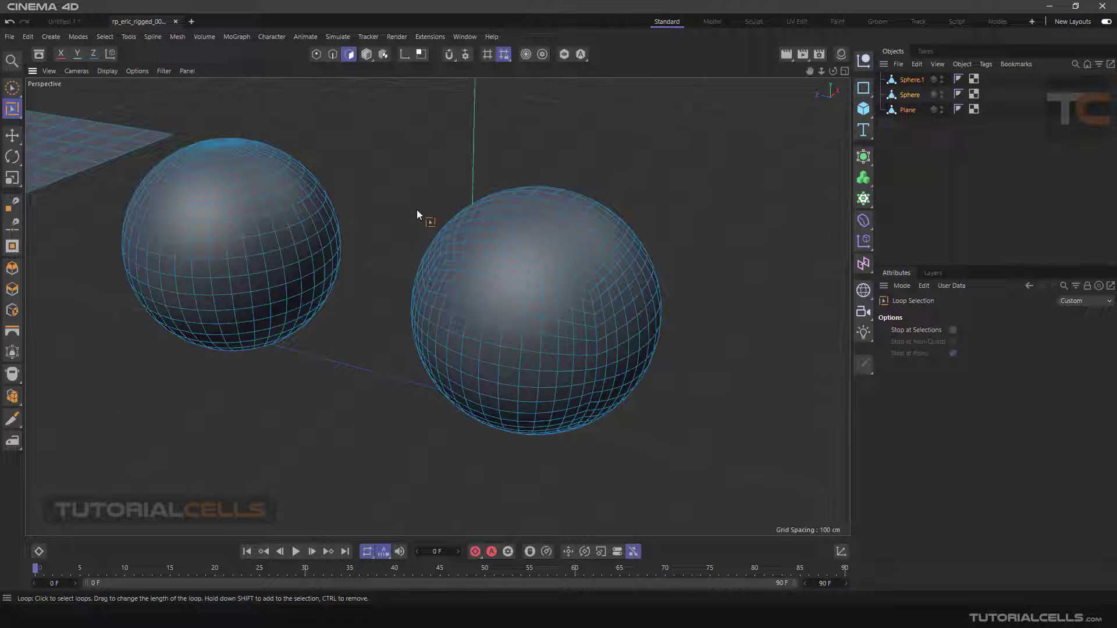
Step: Select a vertical polygon loop running down the front of the far sphere
alt+drag(417, 209, 505, 236)
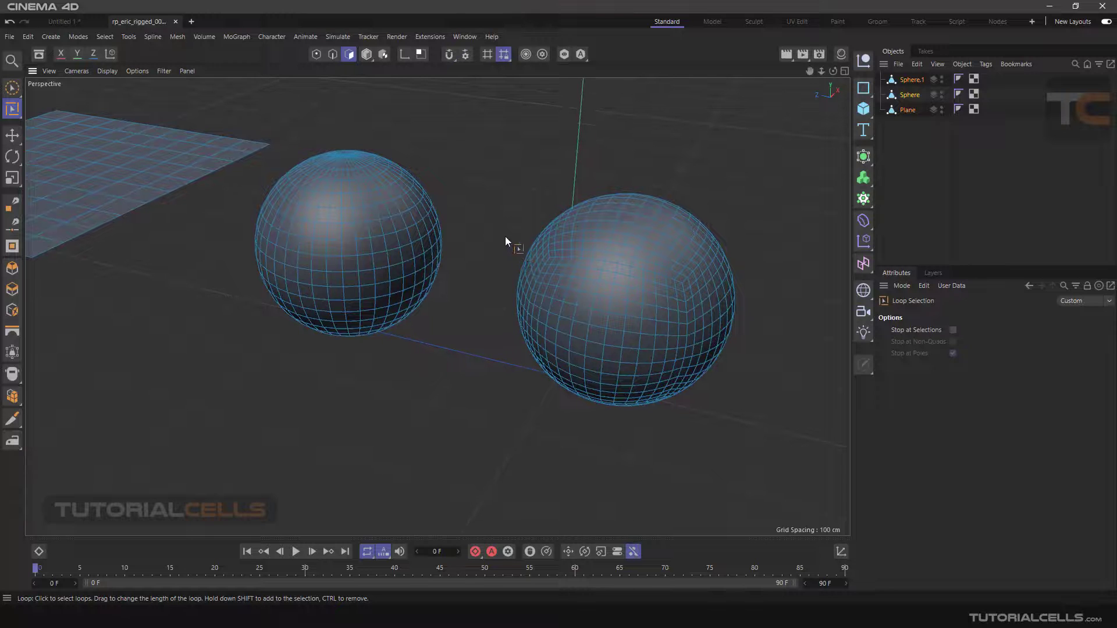
scroll(676, 266, up, 3)
alt+middle_drag(676, 266, 644, 263)
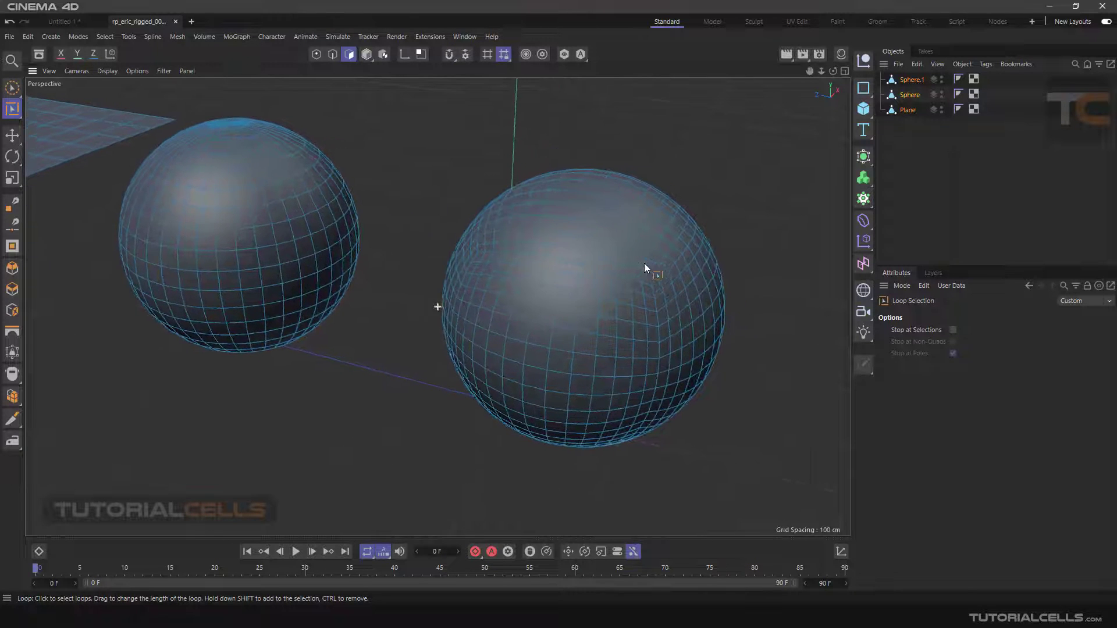
click(601, 250)
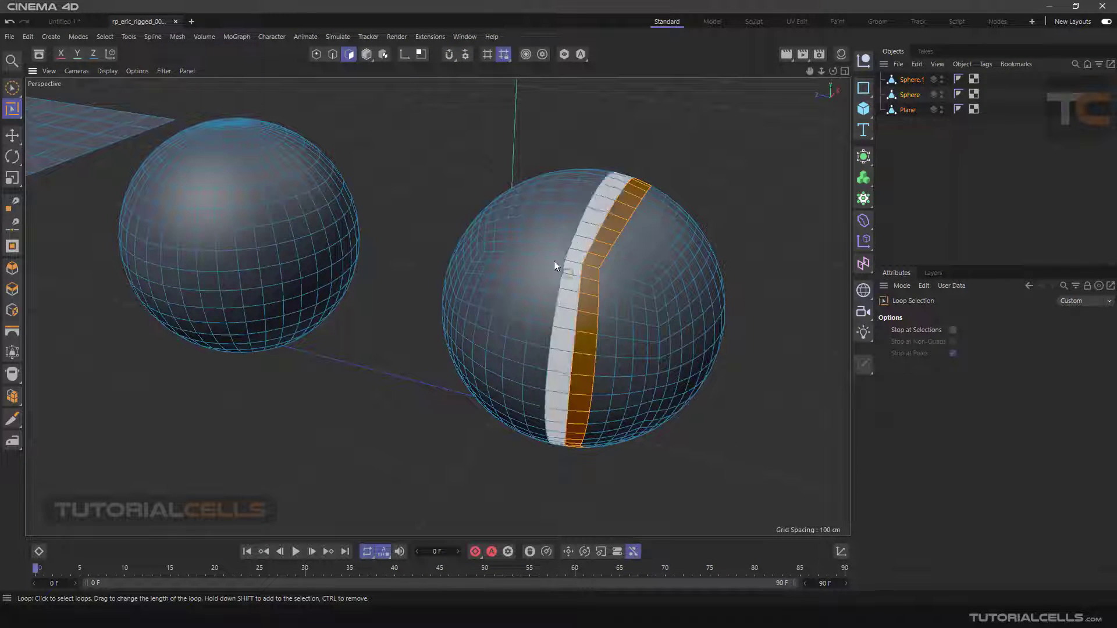
Step: Transfer the selected polygon loop to edge mode and inspect the resulting edges on the sphere
click(334, 57)
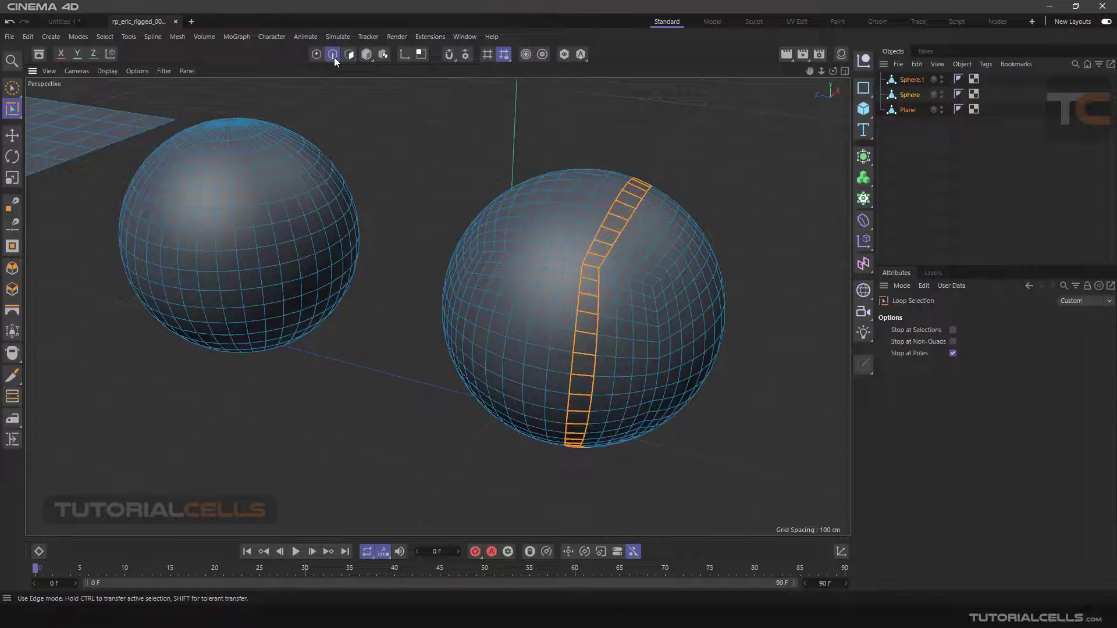
scroll(568, 257, up, 5)
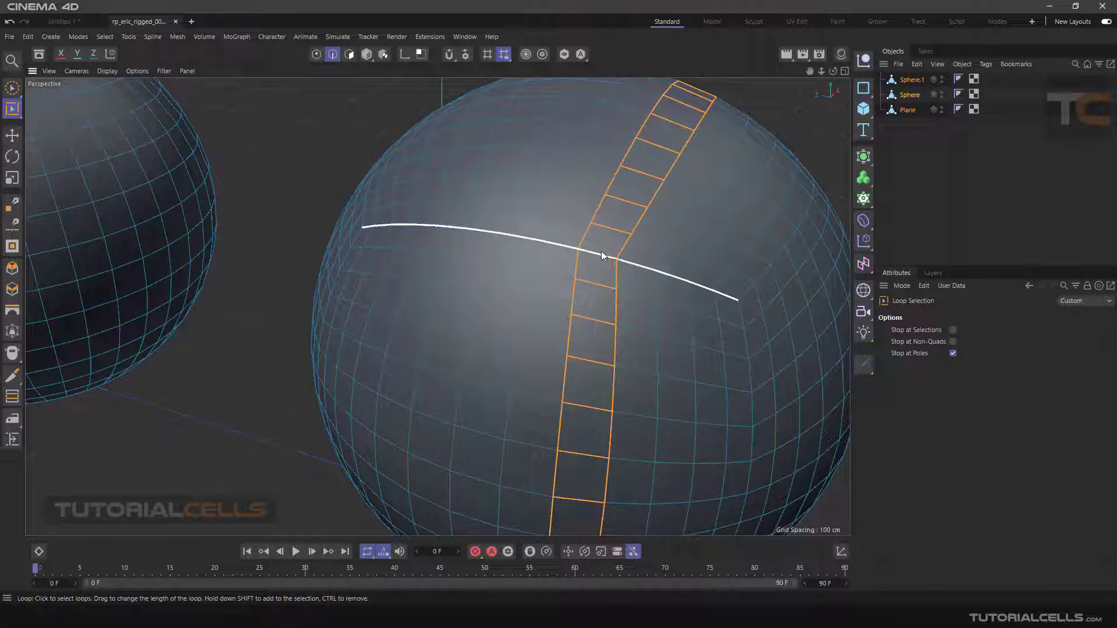
scroll(562, 271, down, 3)
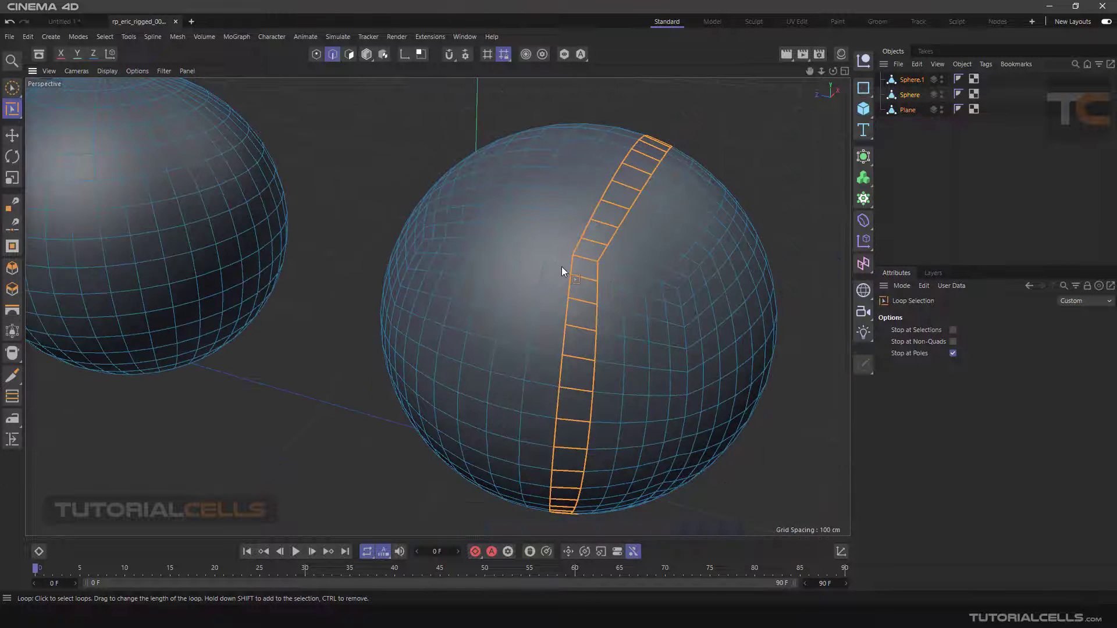
Step: Transfer the edge selection to point mode, inspect the selected points and clear the selection
click(316, 55)
scroll(620, 264, up, 2)
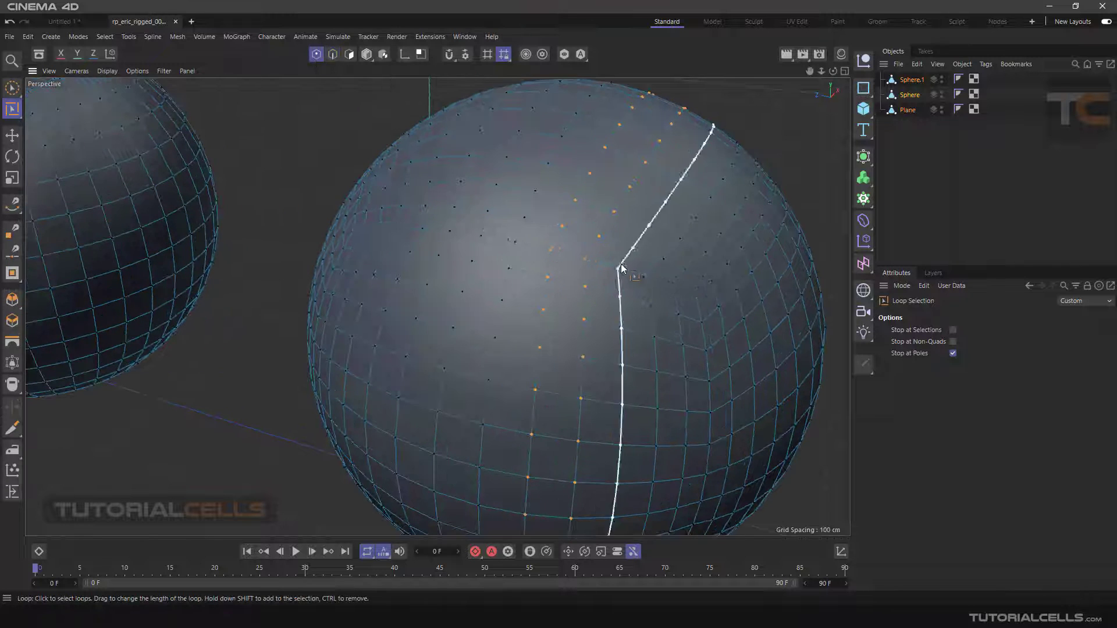
shift+click(559, 233)
click(326, 148)
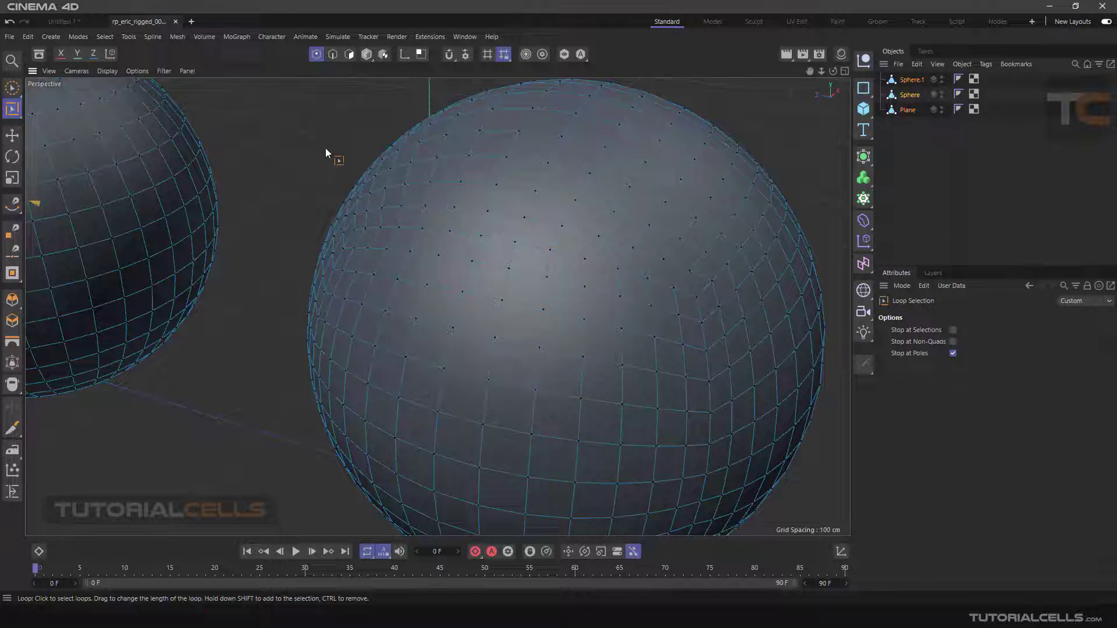
Step: In edge mode, select a vertical edge loop on the far sphere and transfer the selection to points
click(332, 55)
click(318, 113)
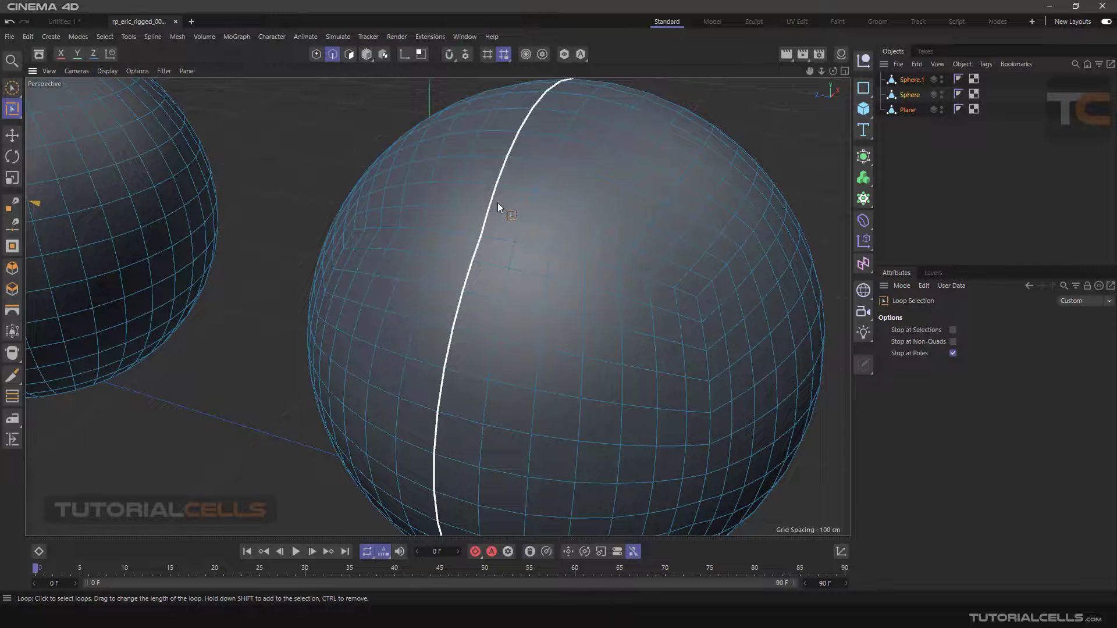
click(498, 203)
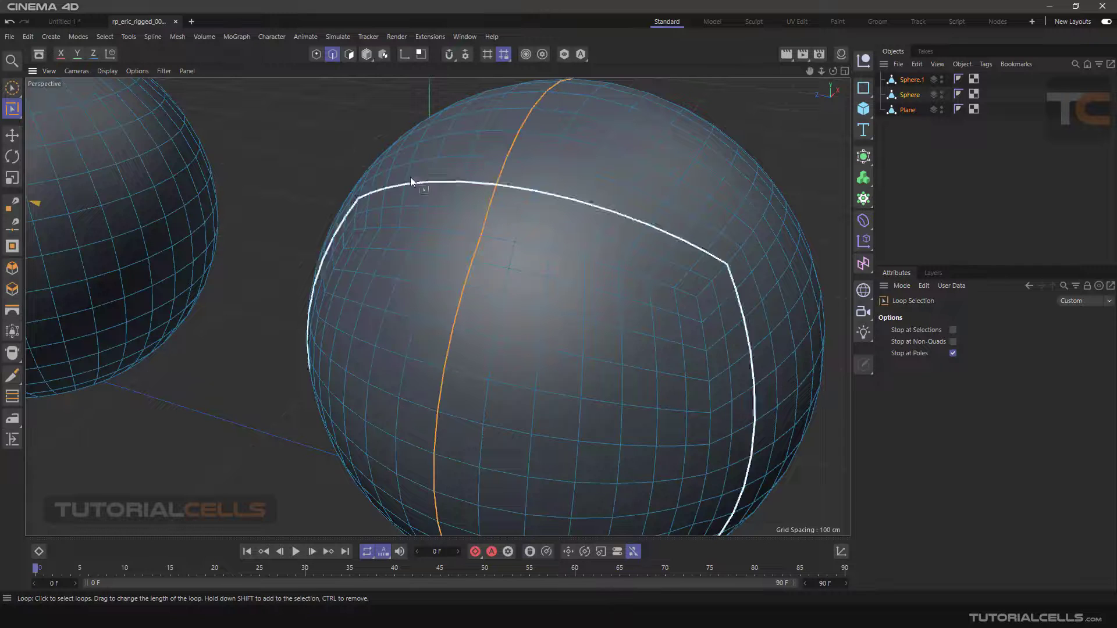
click(316, 55)
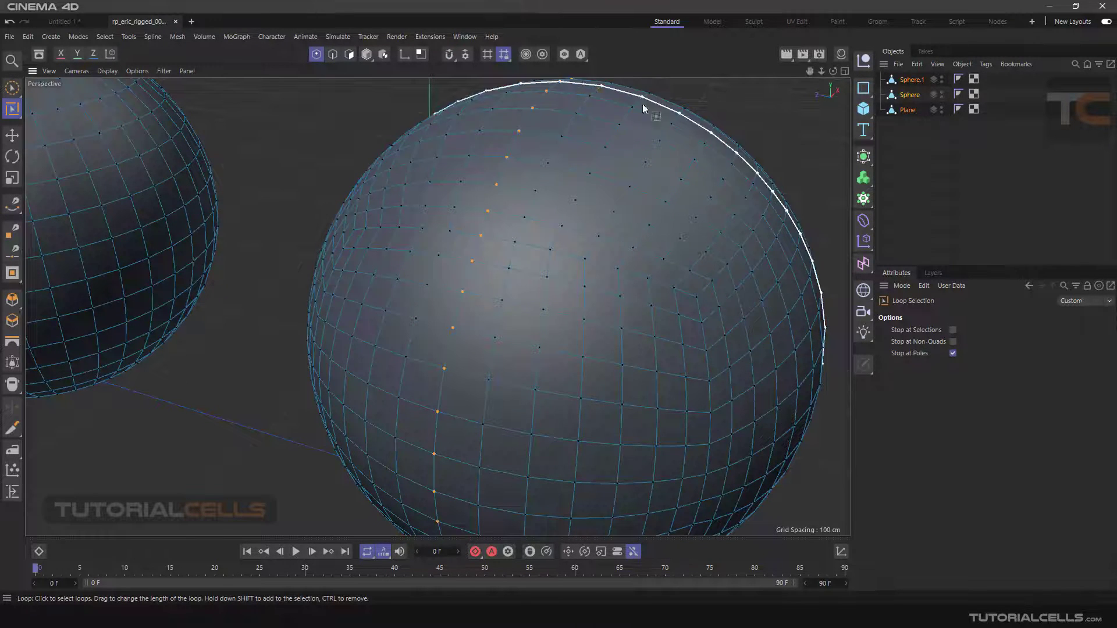
scroll(666, 251, down, 2)
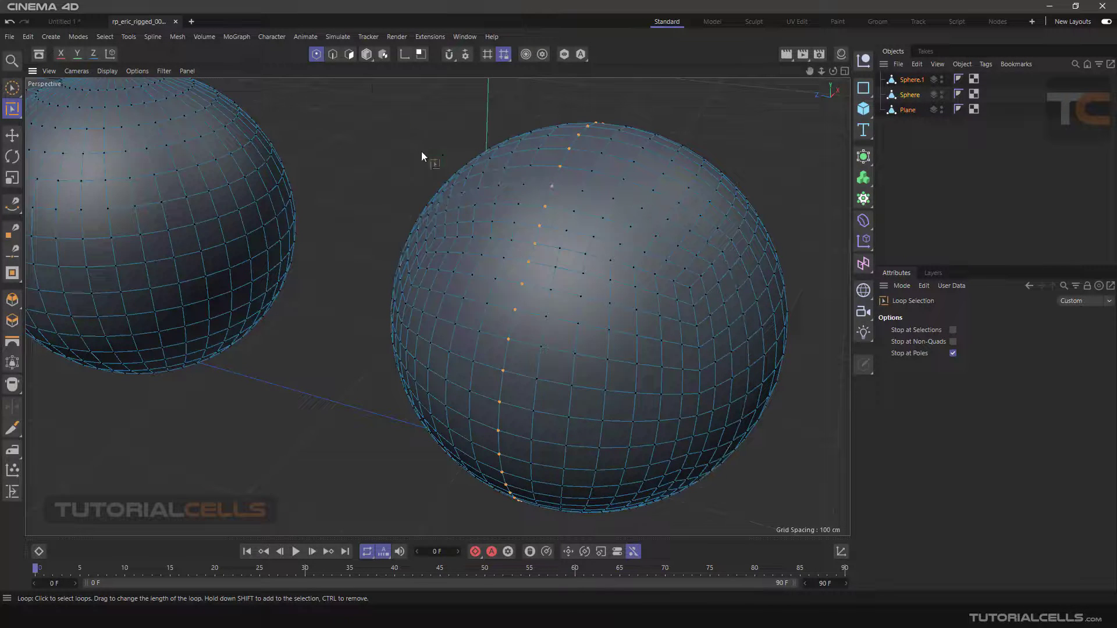
Step: Check the loop selection in edge mode, switch to polygon mode and bring the plane and both spheres into view
click(332, 54)
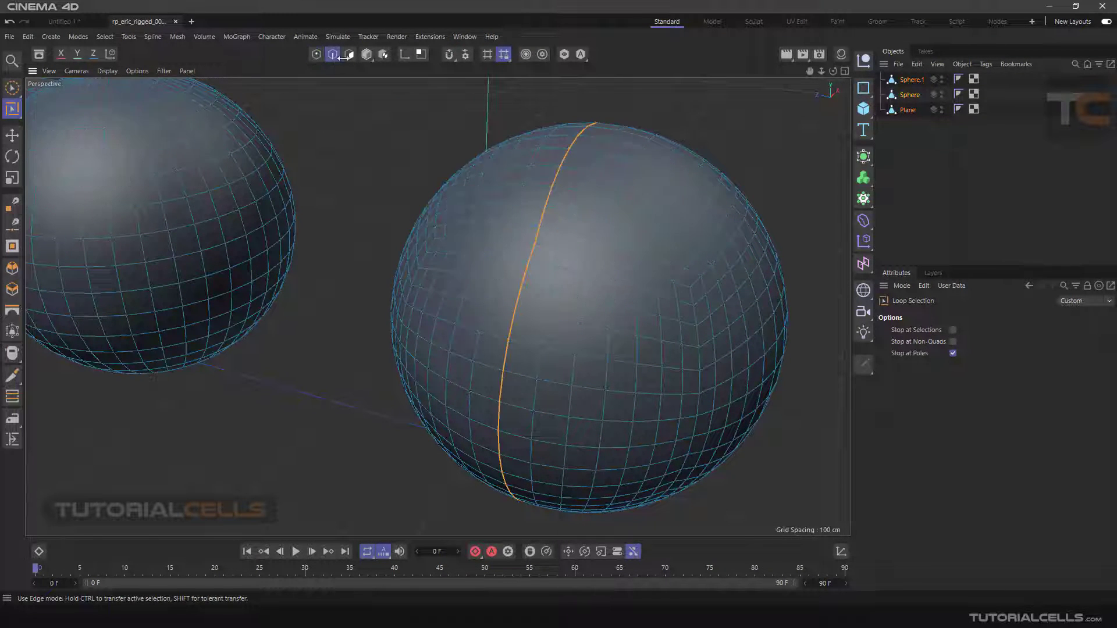
click(349, 55)
scroll(402, 129, down, 5)
scroll(402, 129, down, 2)
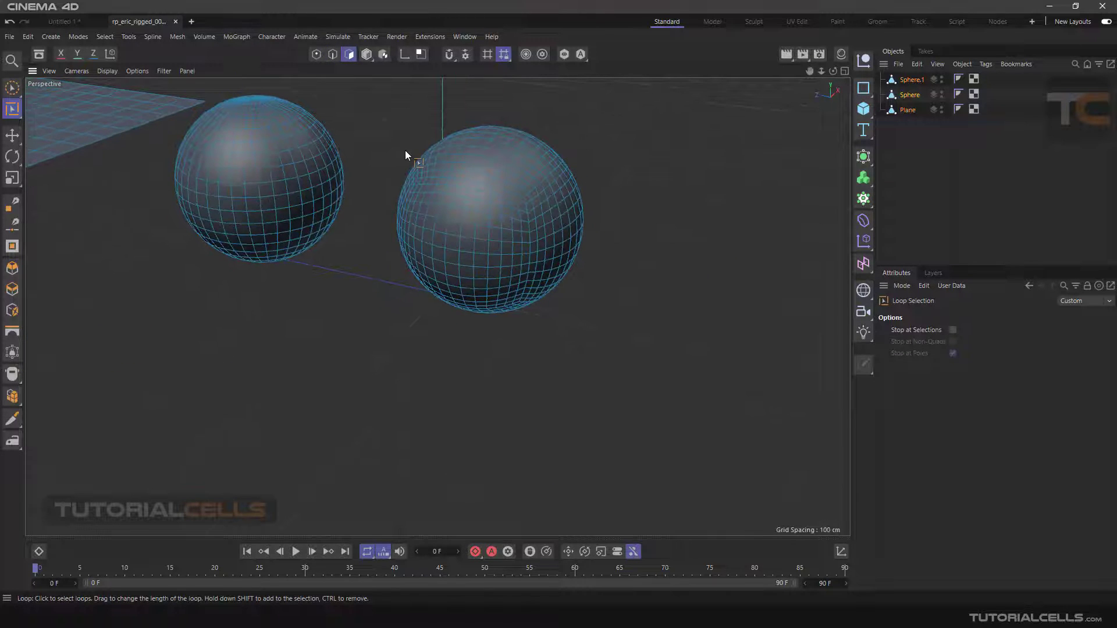
alt+middle_drag(421, 169, 505, 236)
scroll(572, 268, up, 3)
alt+drag(571, 267, 557, 264)
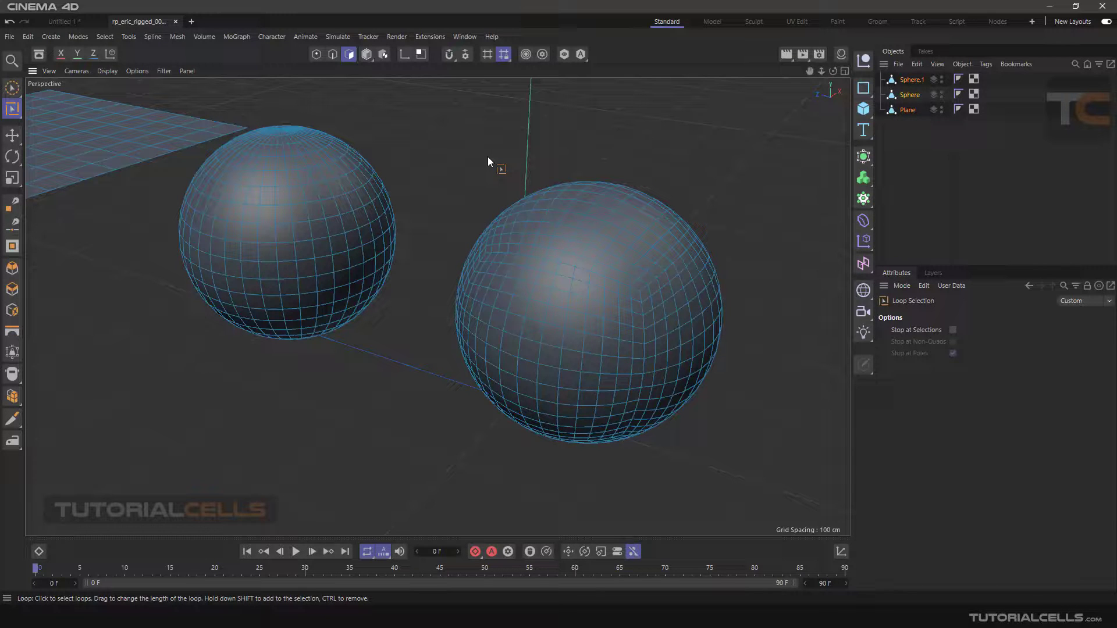
scroll(488, 156, down, 5)
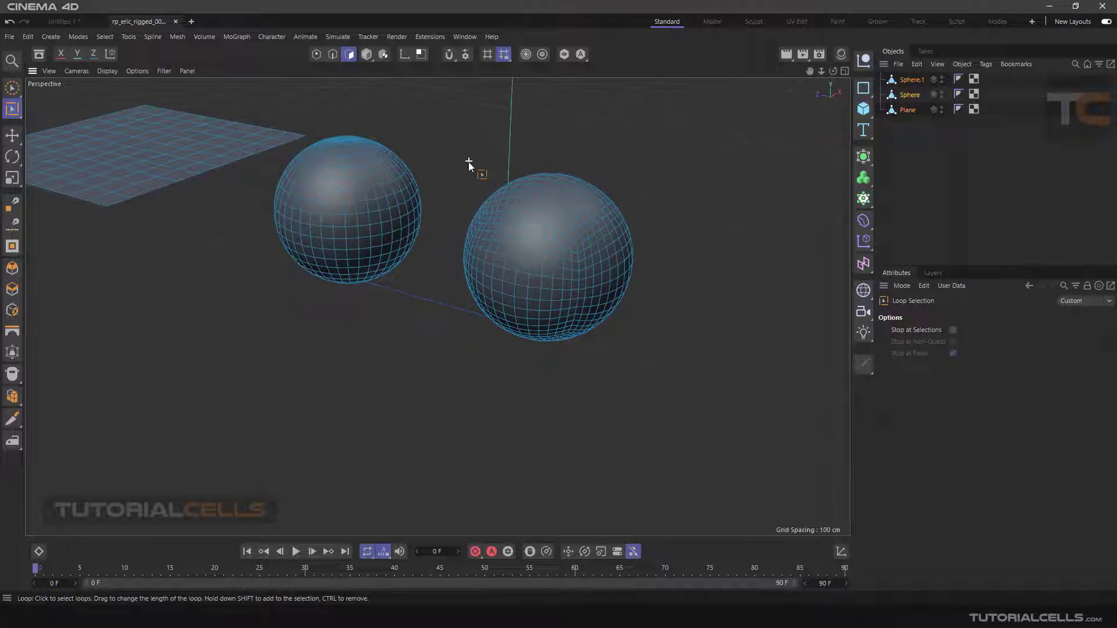
alt+drag(508, 180, 571, 193)
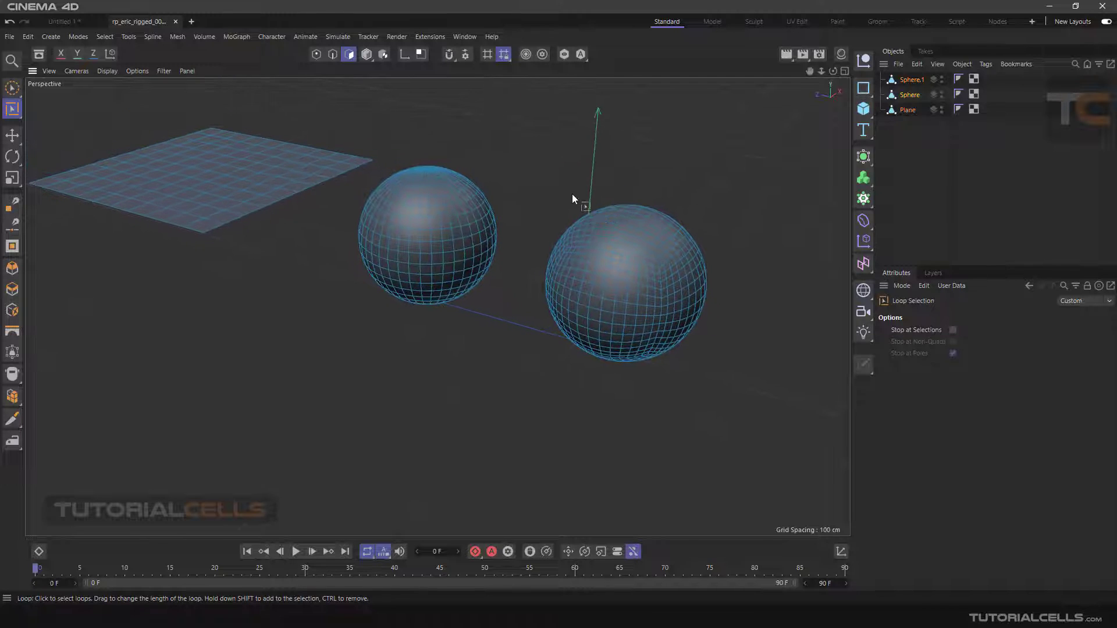
Step: Select the Plane, Sphere and Sphere.1 objects one at a time, finishing with only the Plane selected
click(908, 110)
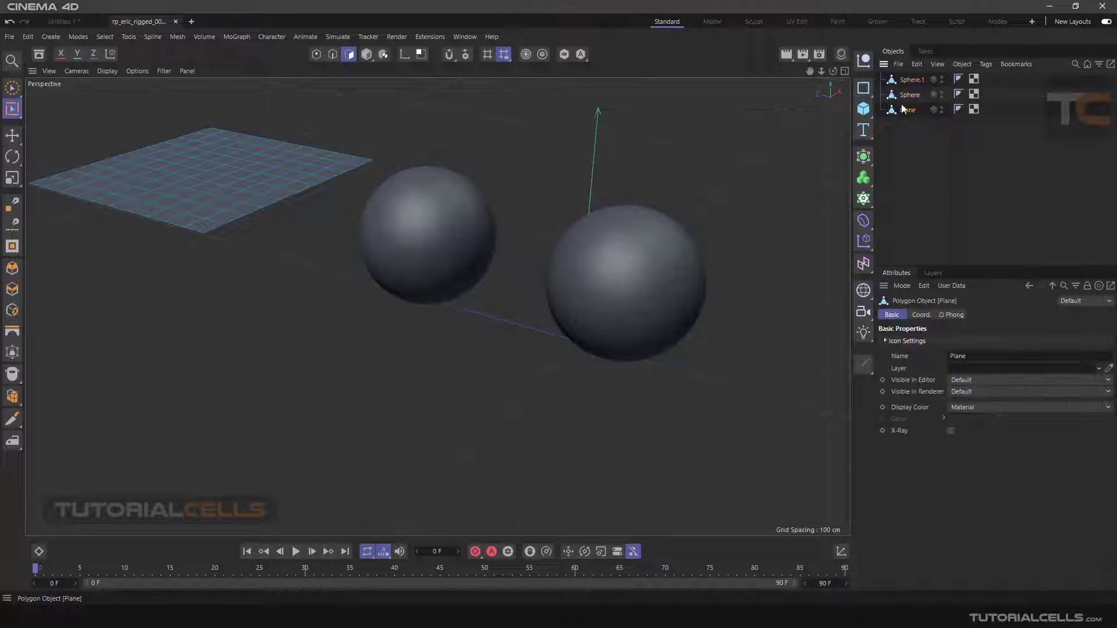
click(910, 95)
click(911, 80)
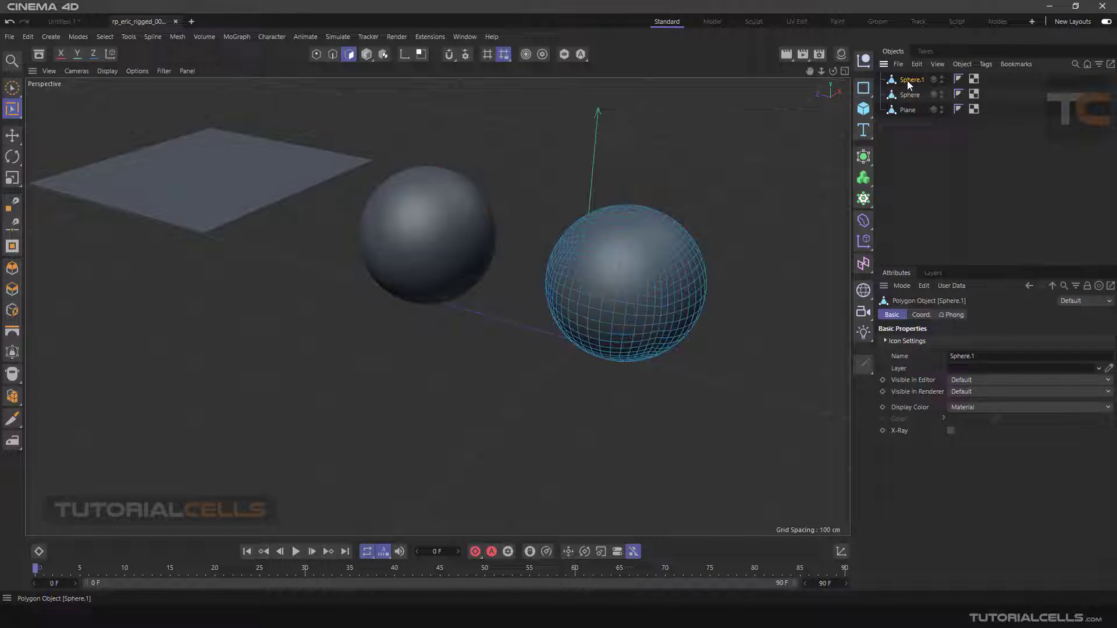
click(907, 110)
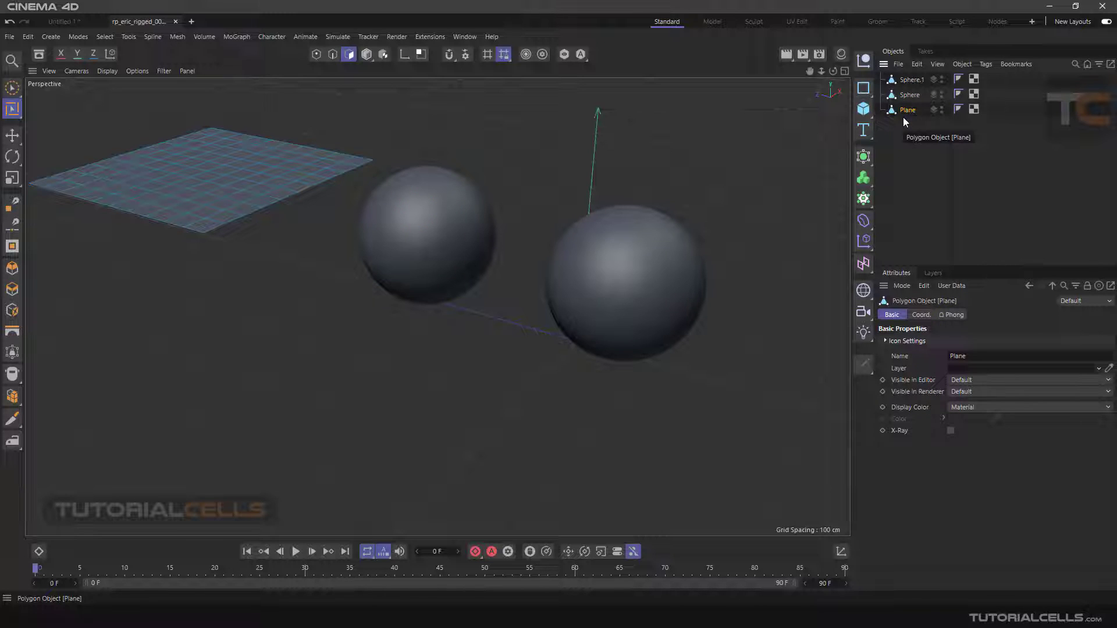